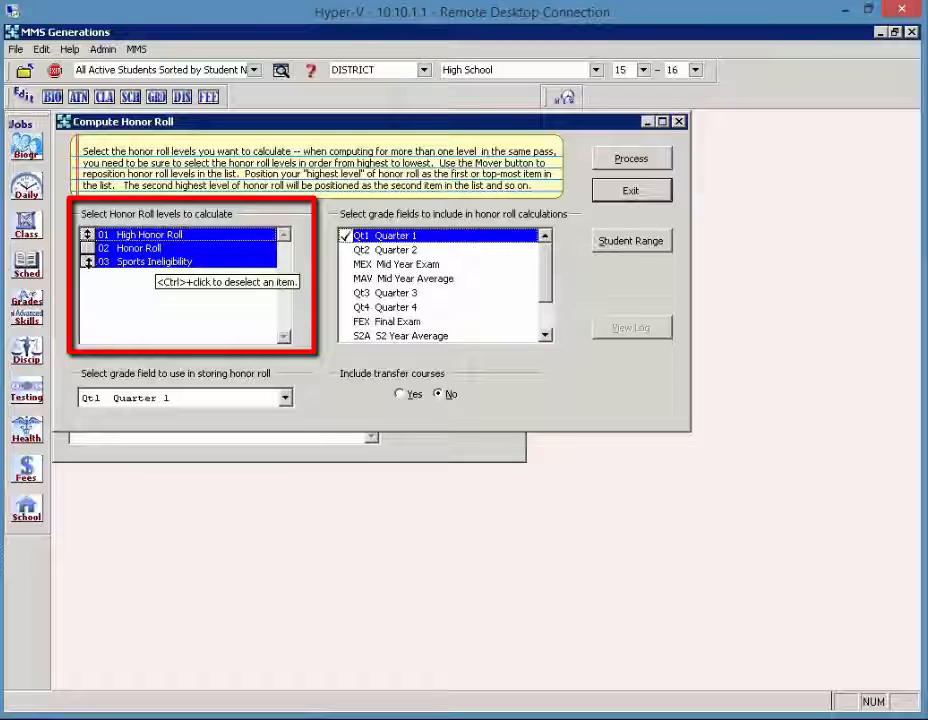
# Compute the honor roll for levels 01 High Honor Roll and 02 Honor Roll only, storing results in Qt1 Quarter 1.
pyautogui.click(88, 261)
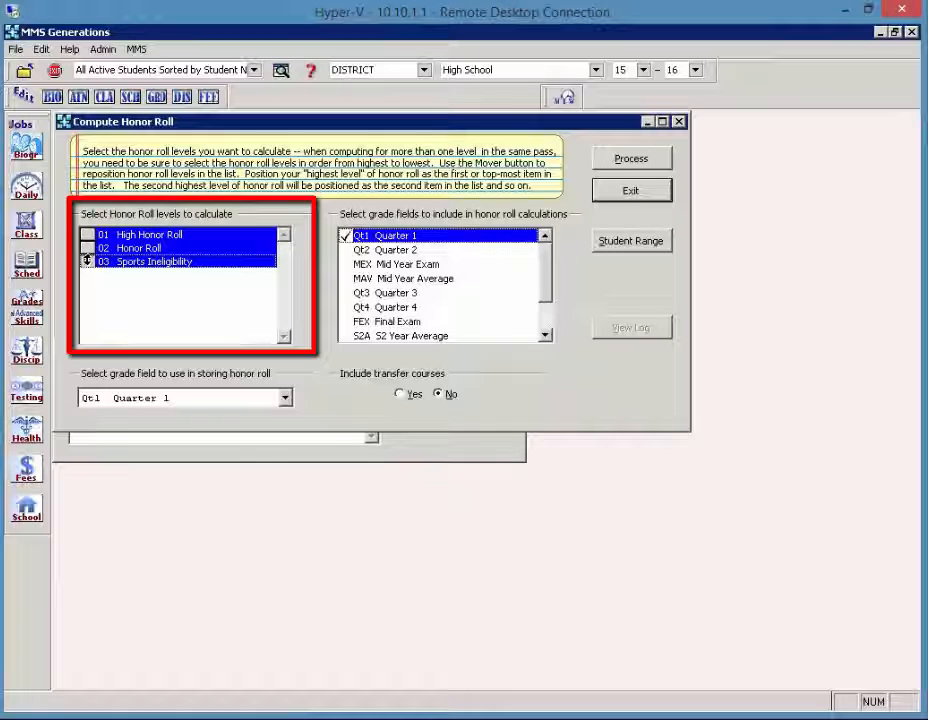
pyautogui.moveTo(86, 261)
pyautogui.mouseDown()
pyautogui.moveTo(86, 248)
pyautogui.moveTo(86, 262)
pyautogui.mouseUp()
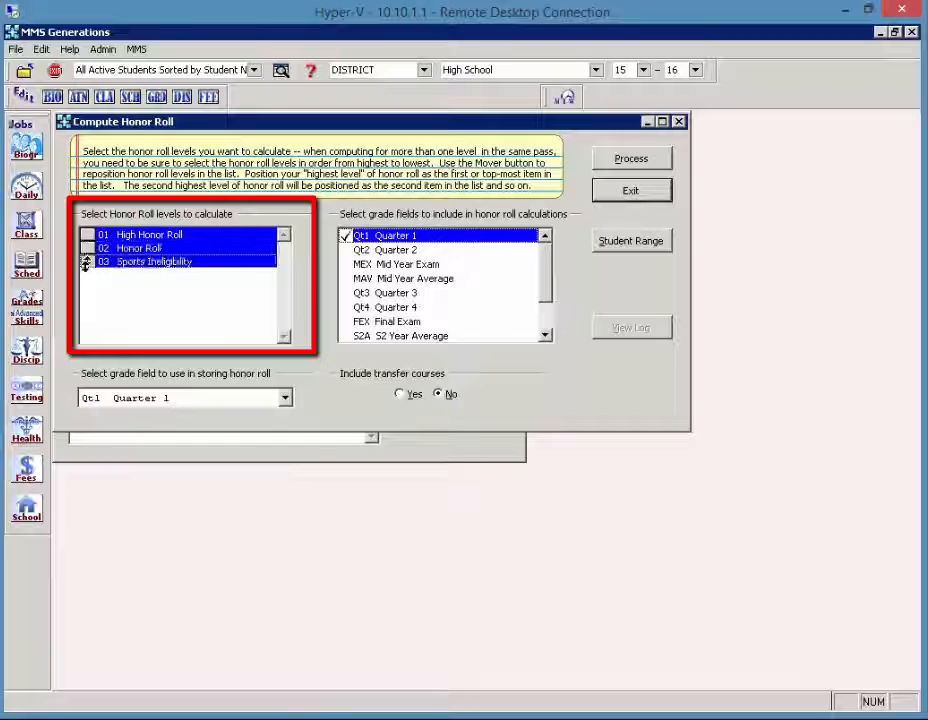
pyautogui.keyDown('ctrl'); pyautogui.click(167, 270); pyautogui.keyUp('ctrl')
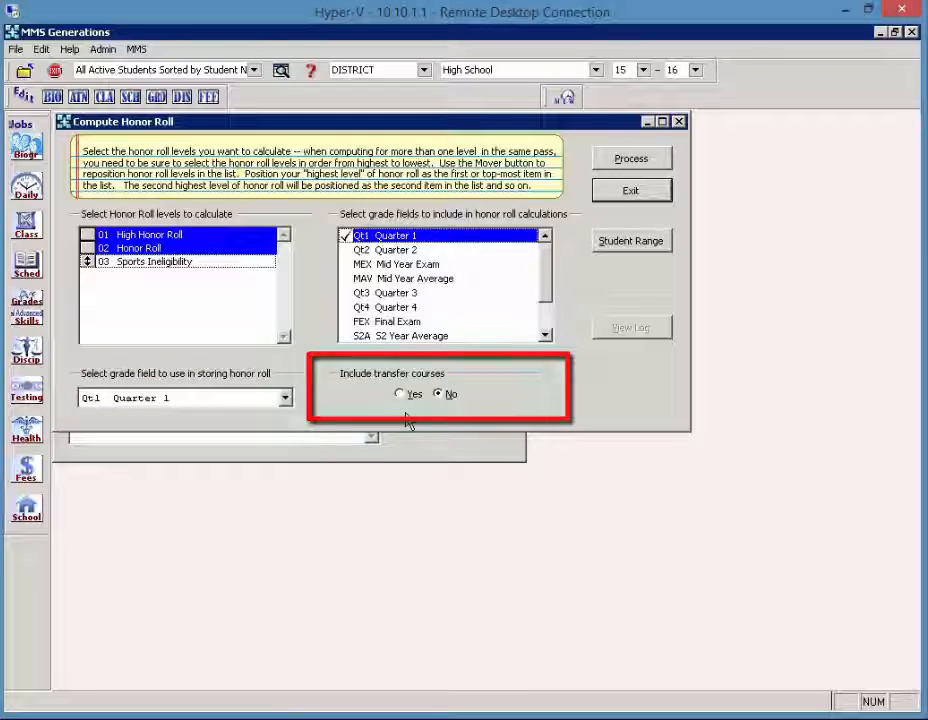
pyautogui.click(616, 162)
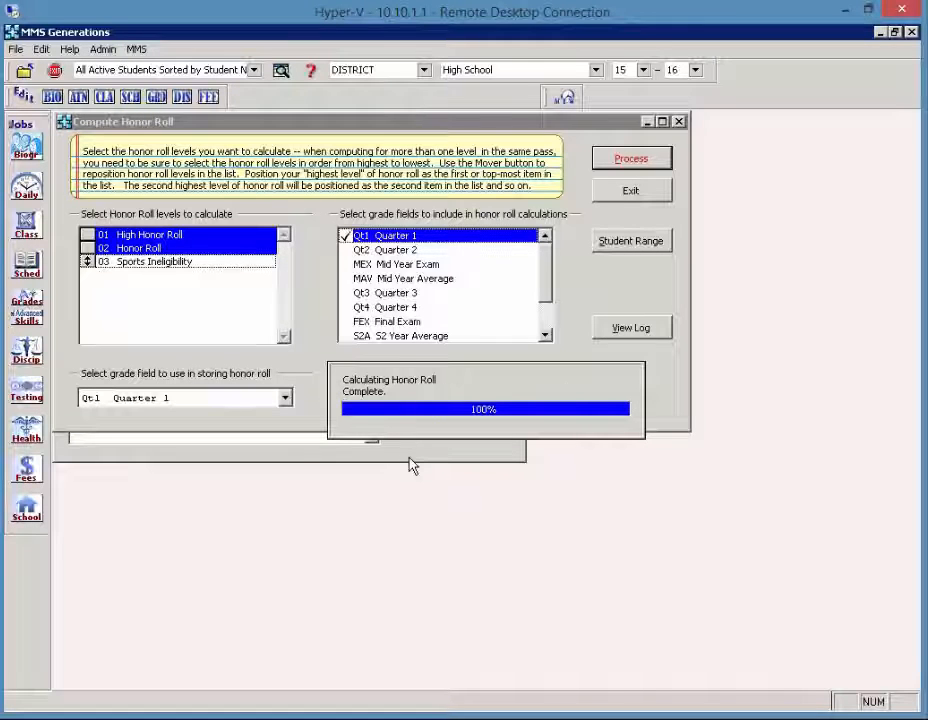
pyautogui.click(590, 435)
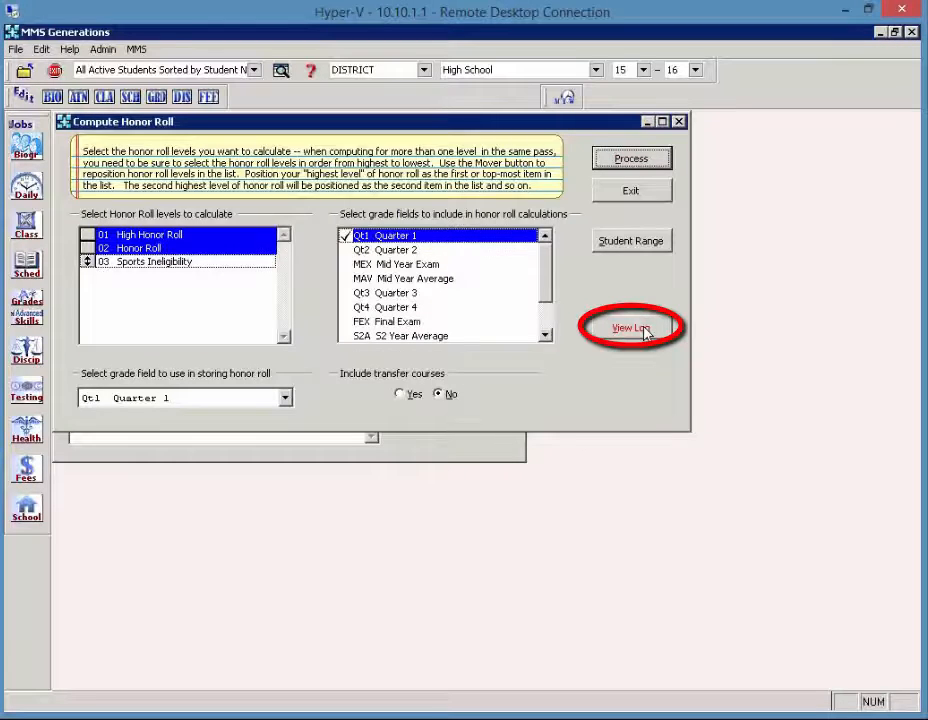
# Open the GPA calculation log, maximize it to review the calculations, and close it.
pyautogui.click(645, 330)
pyautogui.click(669, 121)
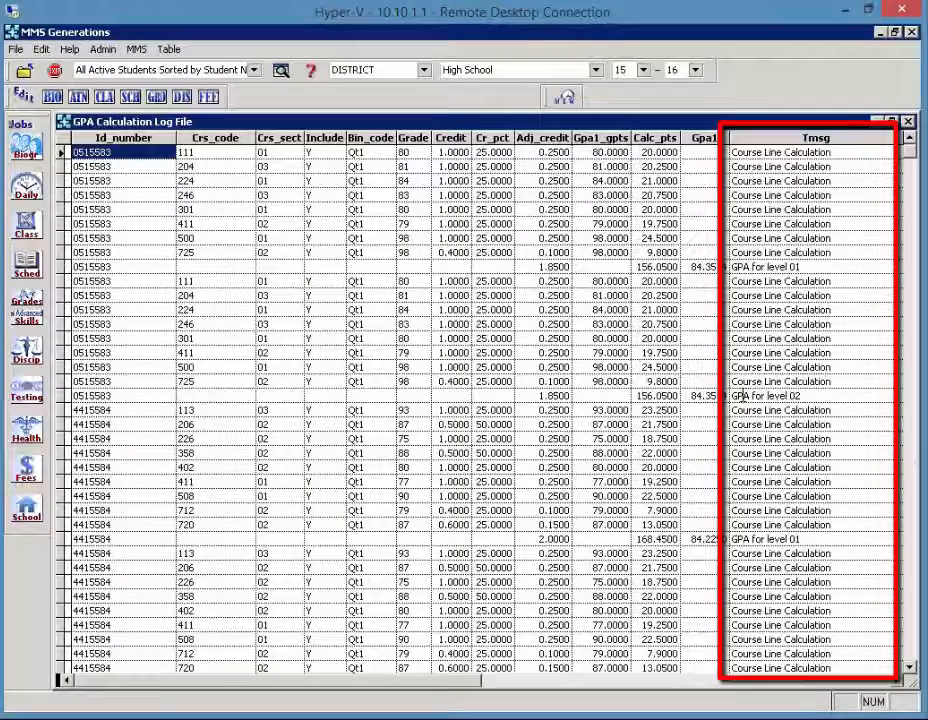
pyautogui.click(909, 122)
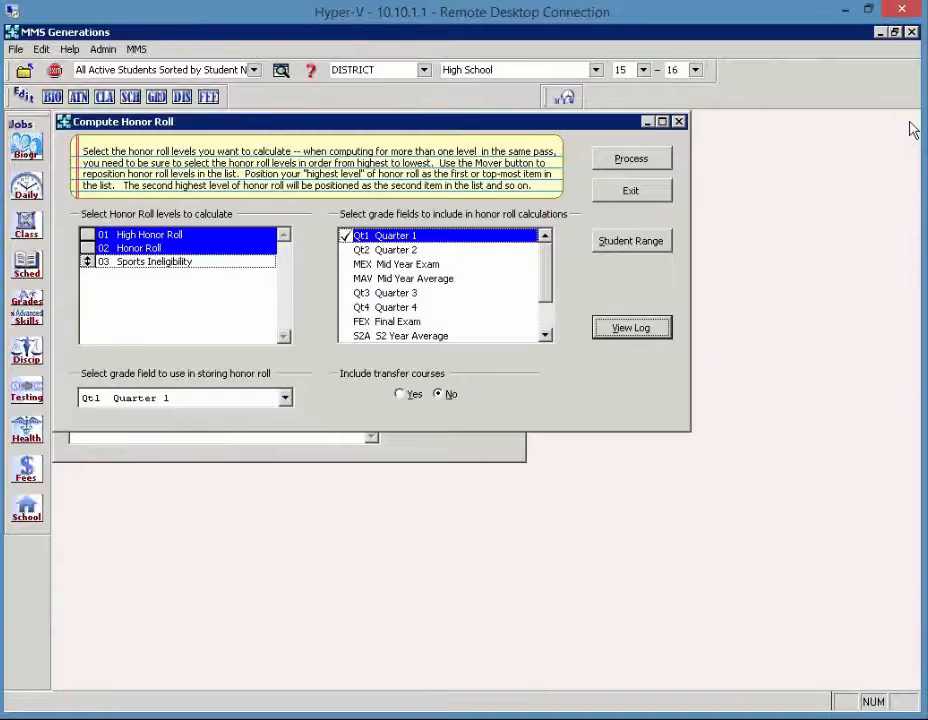
# Compute the honor roll for level 03 Sports Ineligibility only, storing it in FEX Final Exam, then exit the dialog.
pyautogui.click(212, 262)
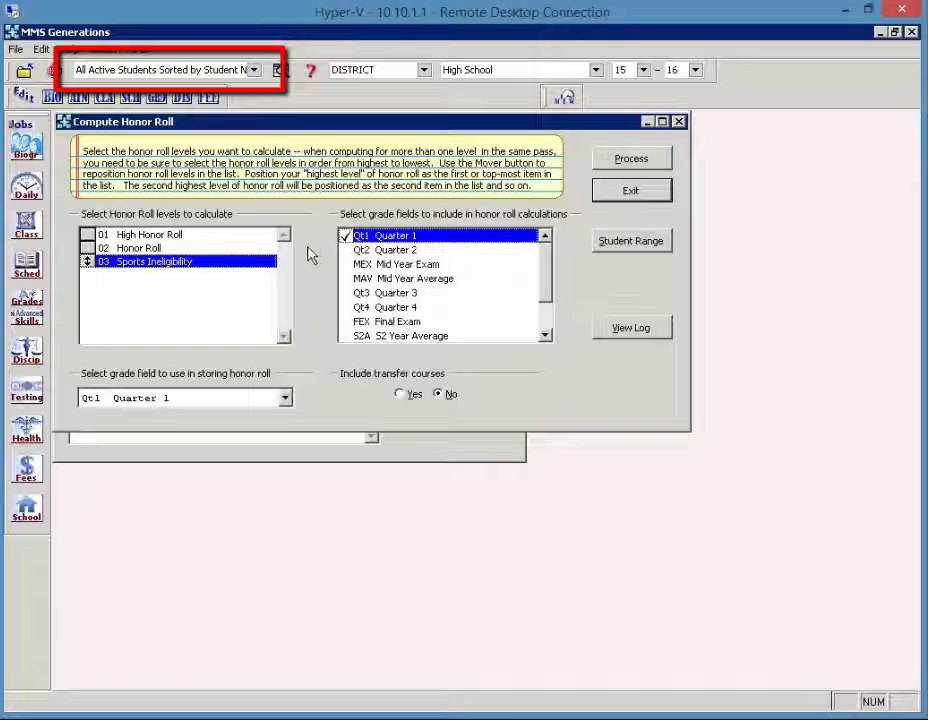
pyautogui.click(232, 407)
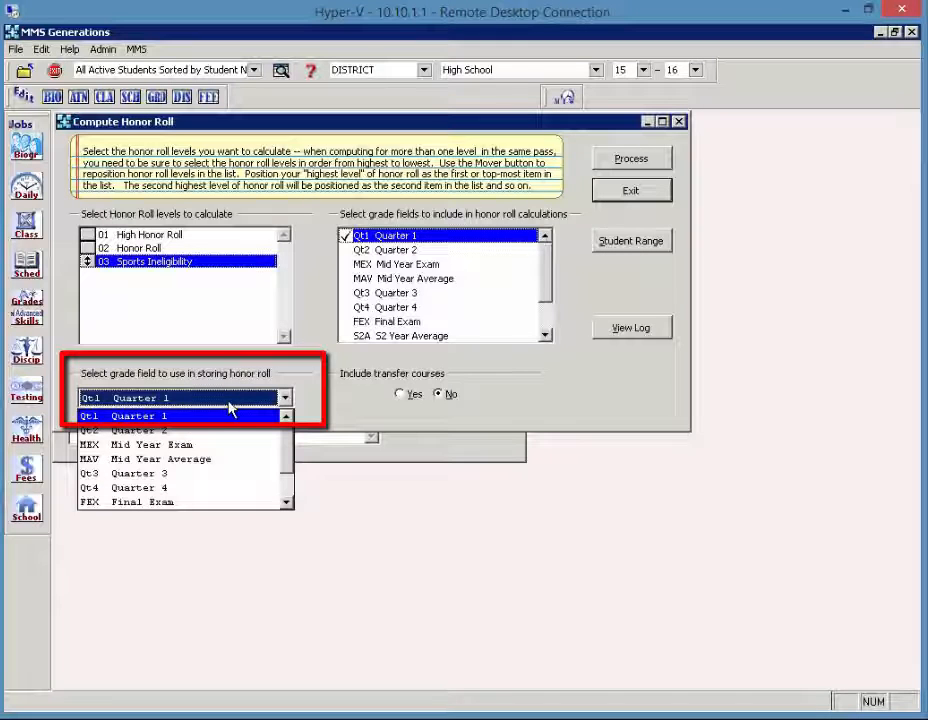
pyautogui.click(184, 510)
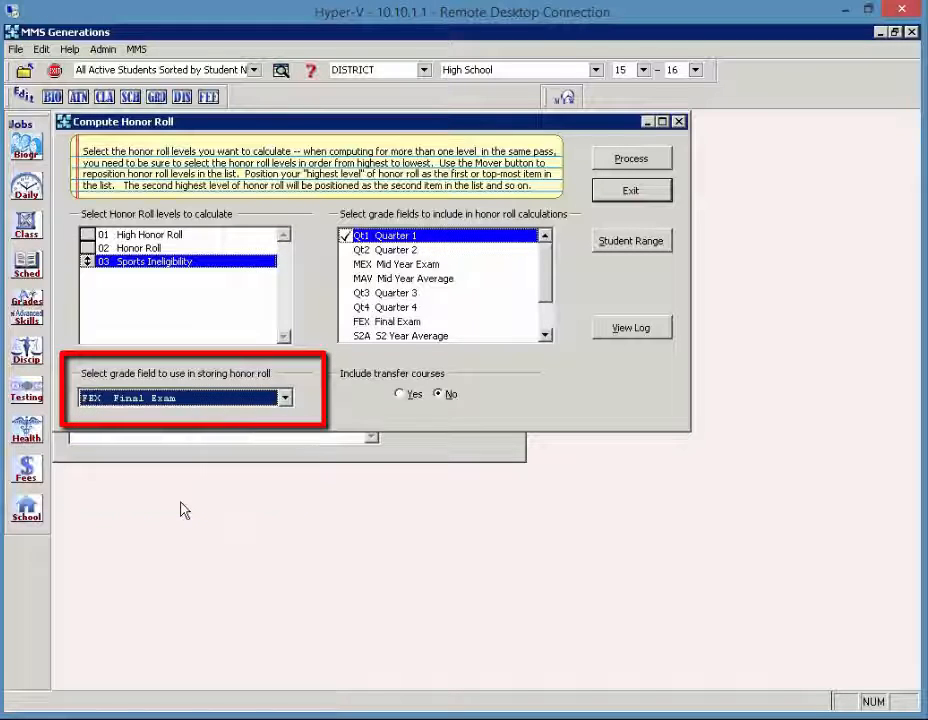
pyautogui.click(615, 163)
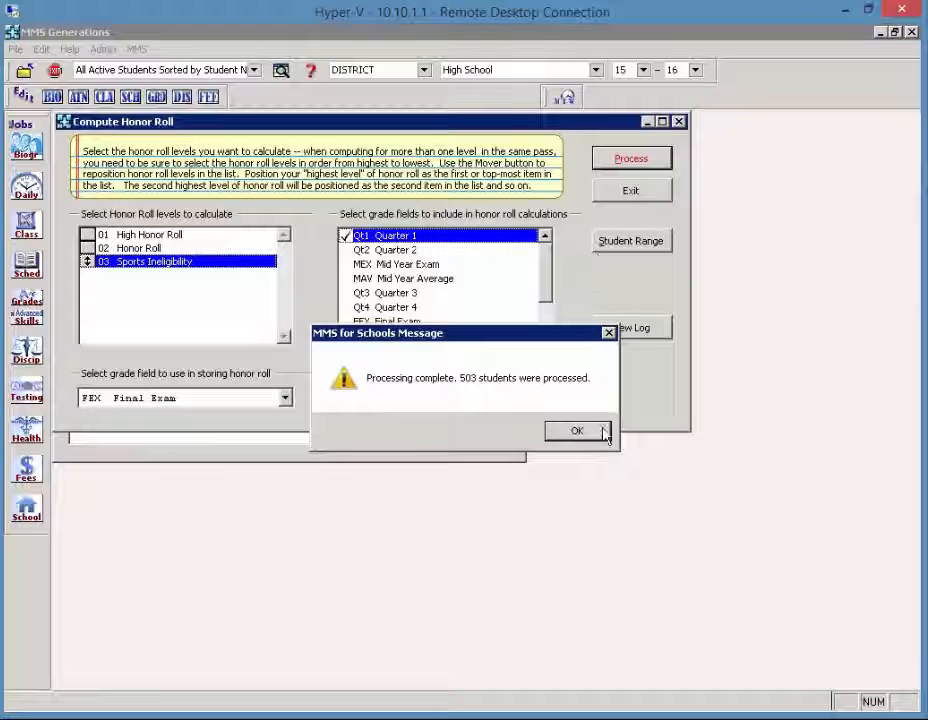
pyautogui.click(599, 437)
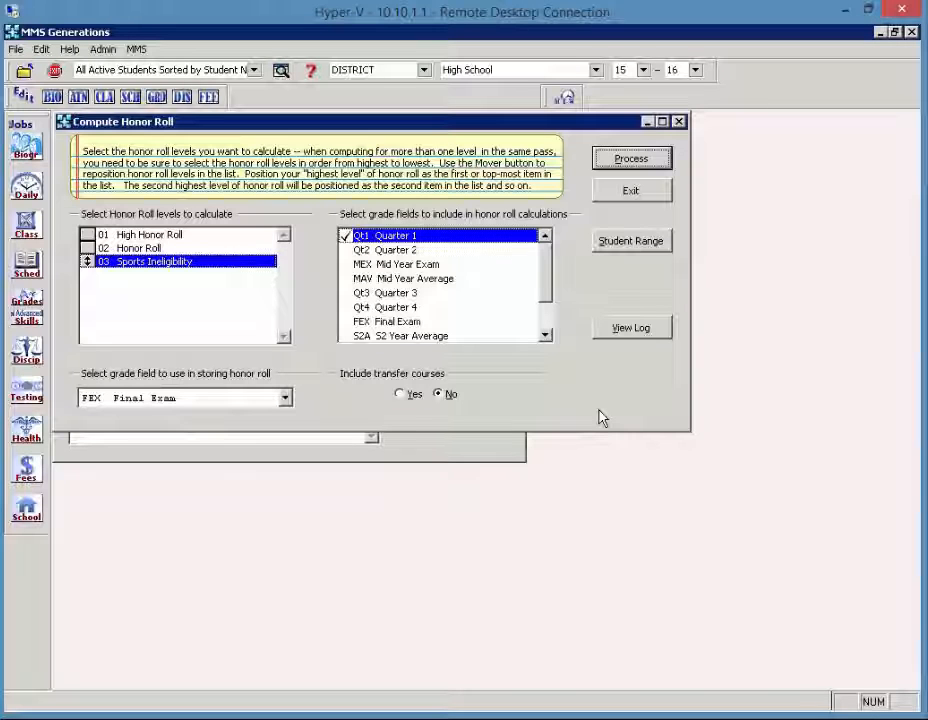
pyautogui.click(629, 193)
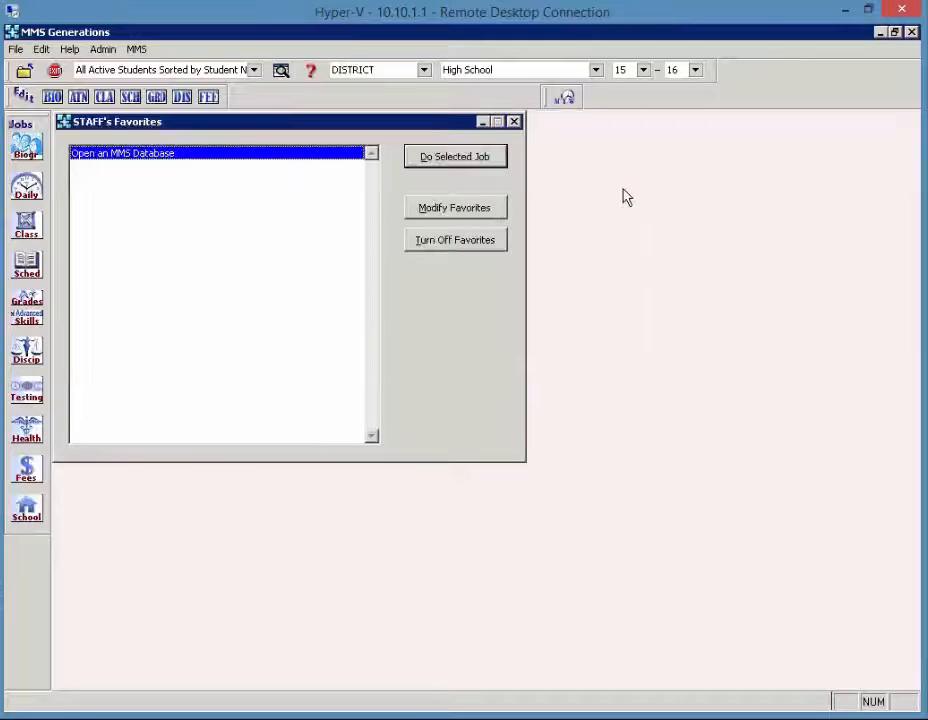
# Open the current student's Honor Roll tab in the Student Grade Editor and view the FEX grade's exclusion reason.
pyautogui.click(155, 98)
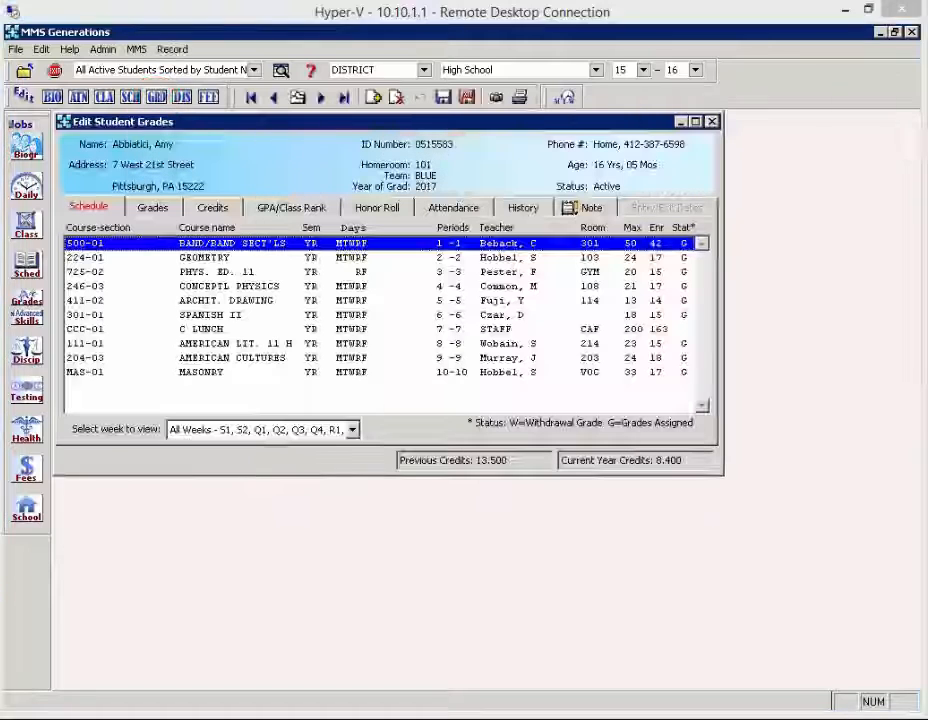
pyautogui.click(377, 210)
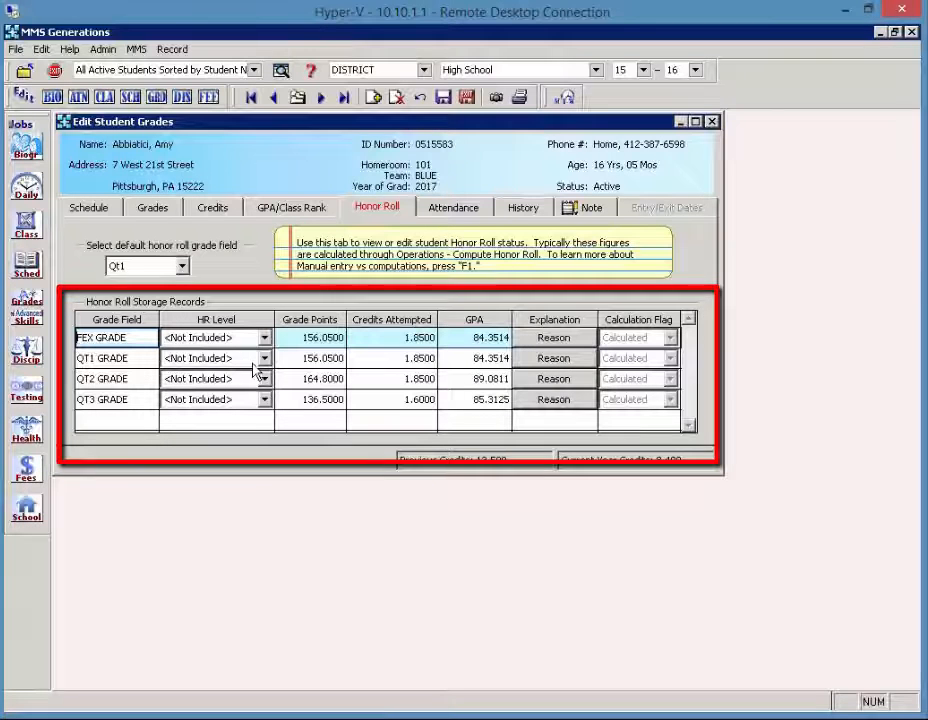
pyautogui.click(582, 345)
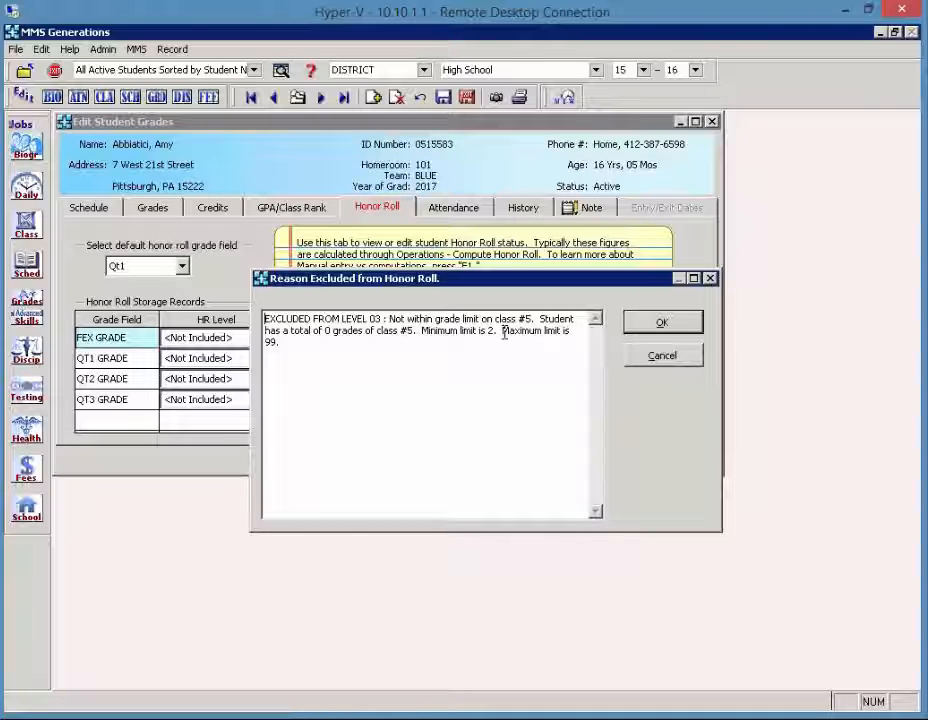
pyautogui.click(641, 329)
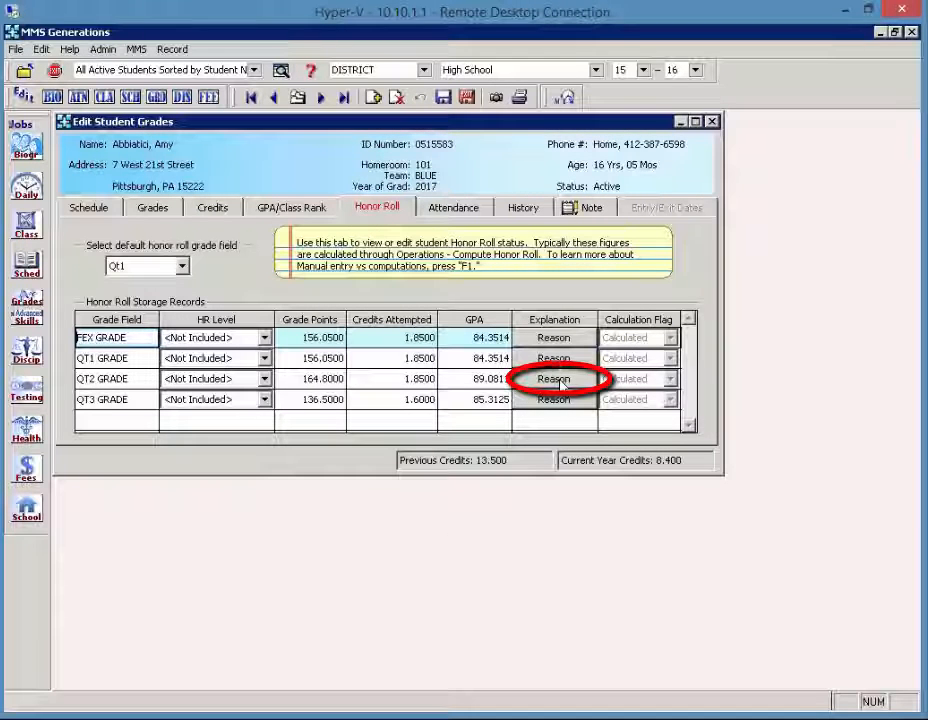
# View the QT2 grade's honor roll exclusion reason, highlighting the student's GPA in the explanation, and close it.
pyautogui.click(558, 381)
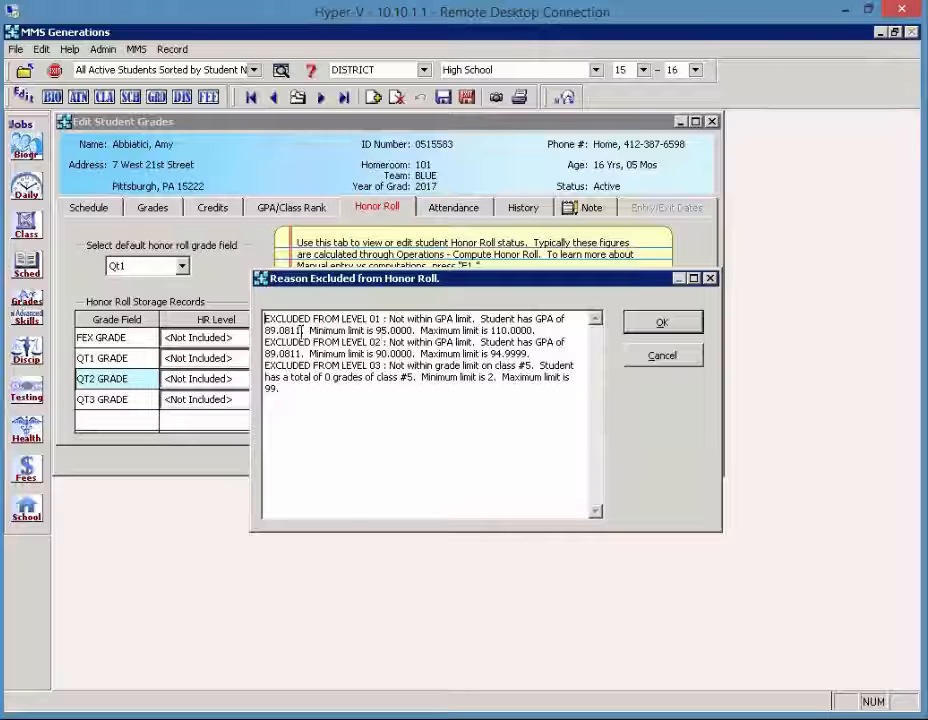
pyautogui.moveTo(300, 330); pyautogui.dragTo(264, 330)
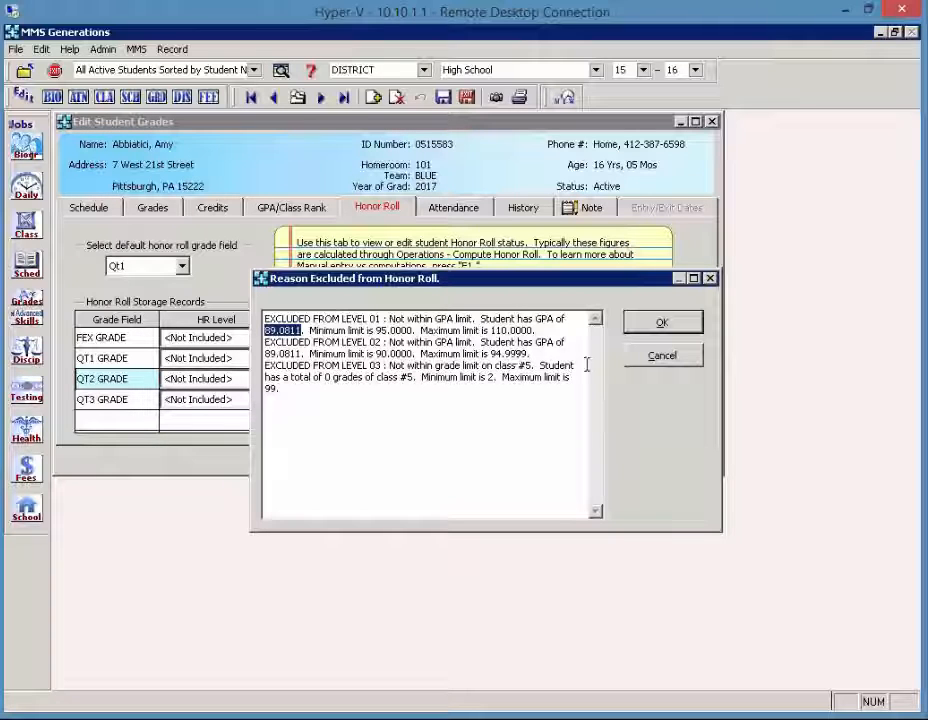
pyautogui.click(641, 326)
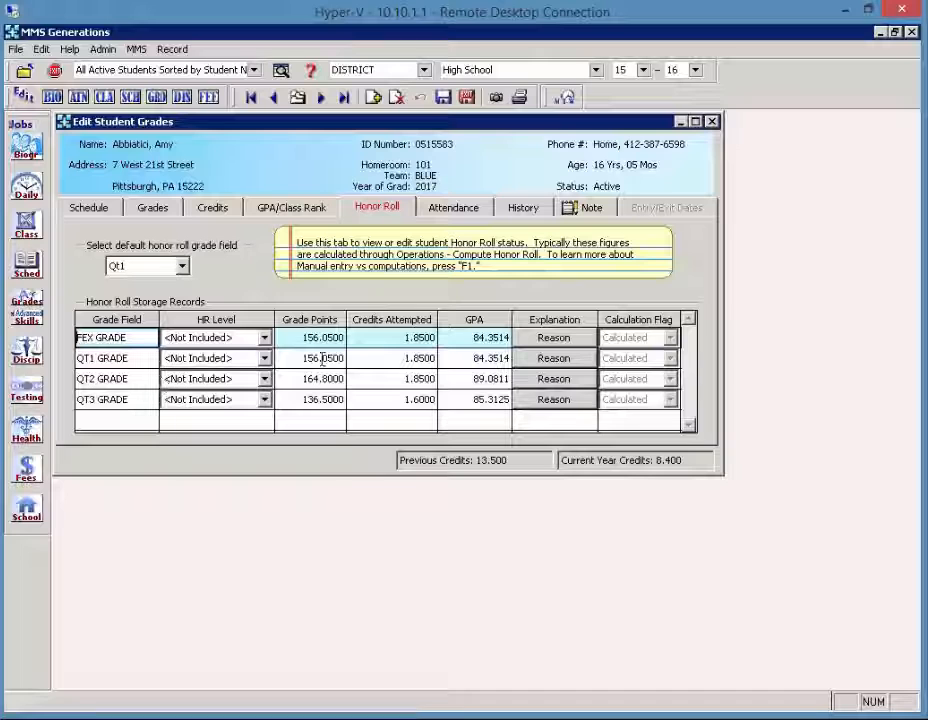
# Open Print Grades Student Record Listing and include only honor roll records, unchecking course grade, GPA/class rank, credit and attendance records.
pyautogui.click(30, 308)
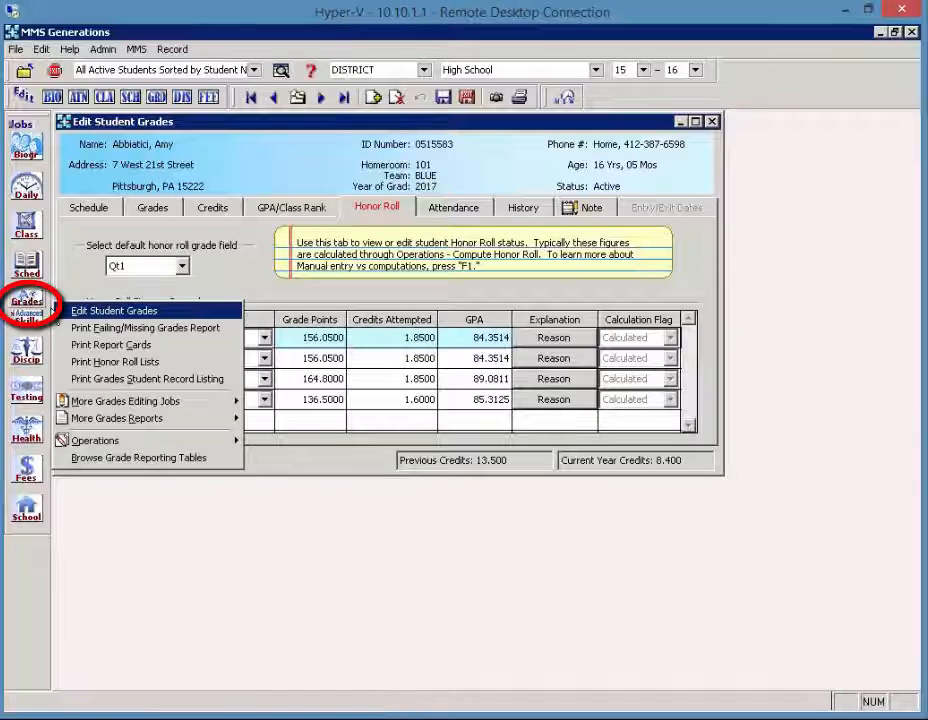
pyautogui.click(178, 380)
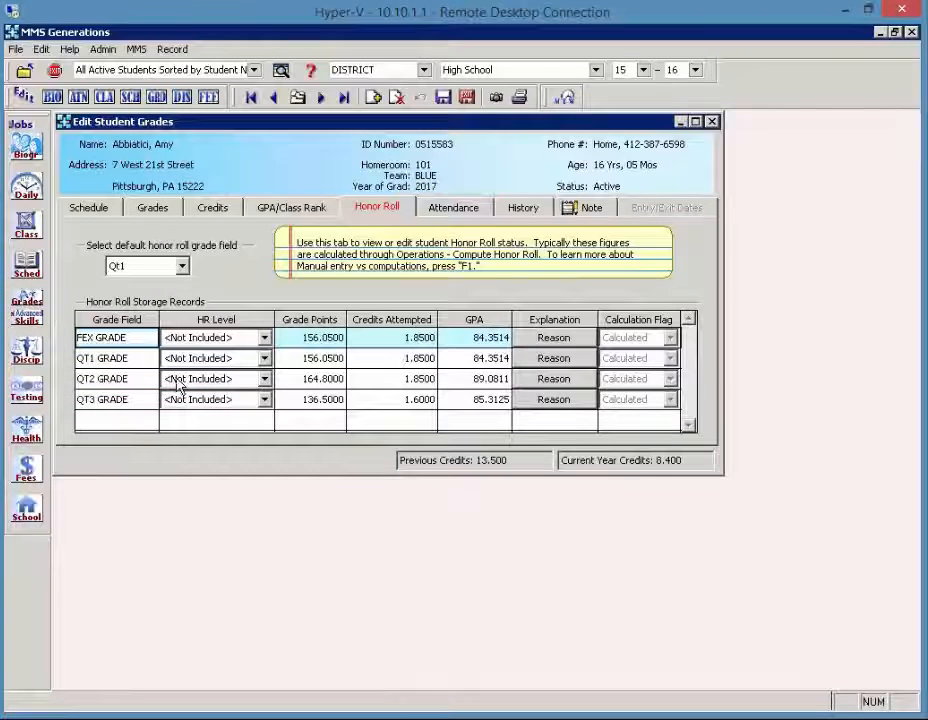
pyautogui.click(75, 180)
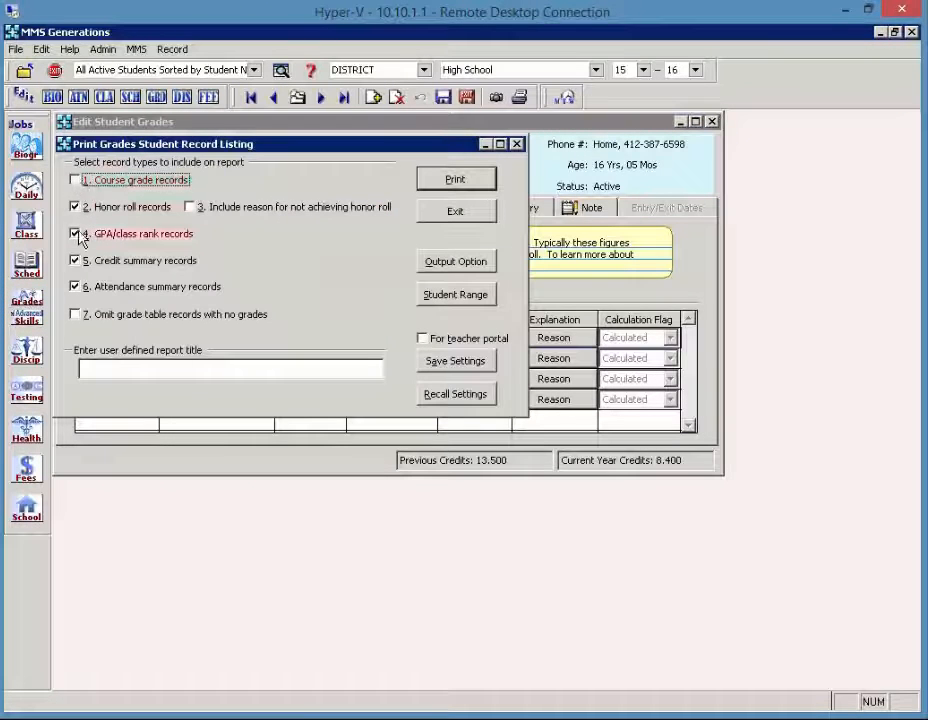
pyautogui.click(75, 233)
pyautogui.click(75, 260)
pyautogui.click(75, 286)
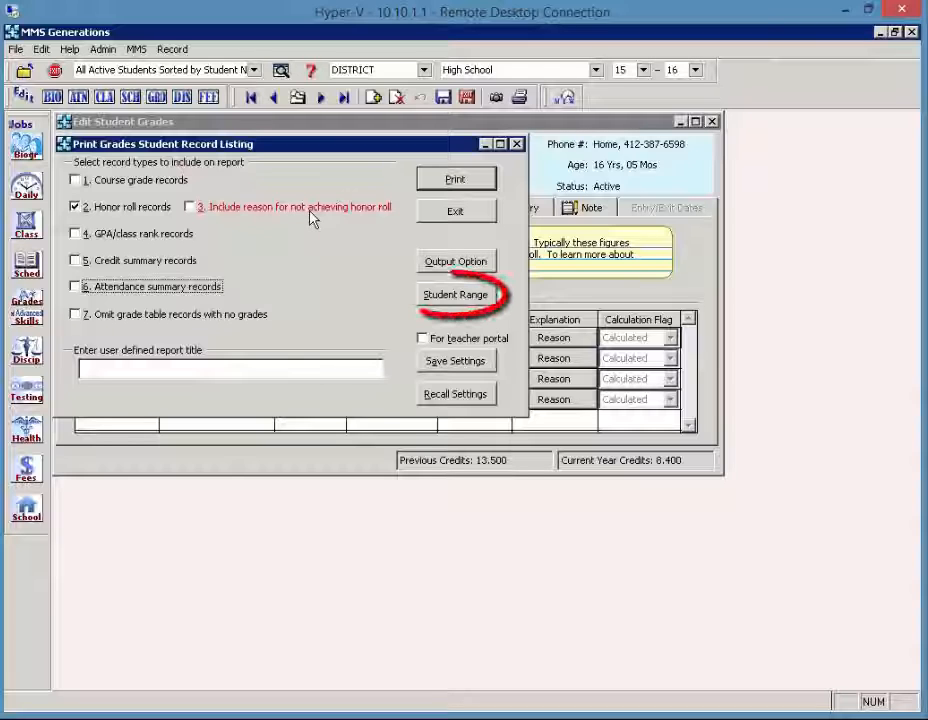
# Limit the report's student range to the first three students in the list.
pyautogui.click(476, 302)
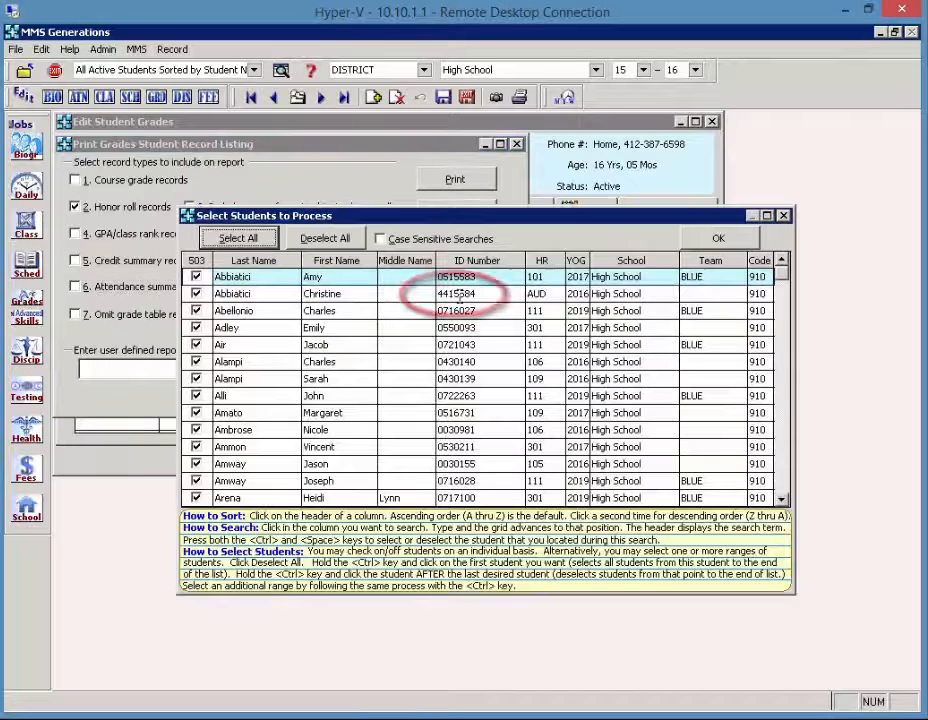
pyautogui.keyDown('ctrl'); pyautogui.click(196, 328); pyautogui.keyUp('ctrl')
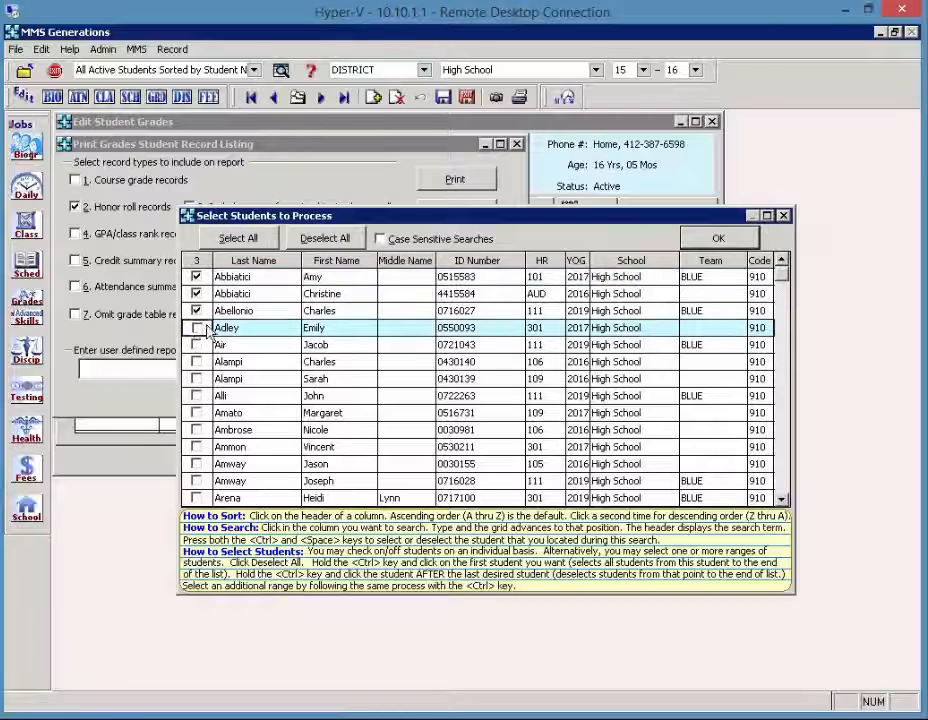
pyautogui.click(710, 240)
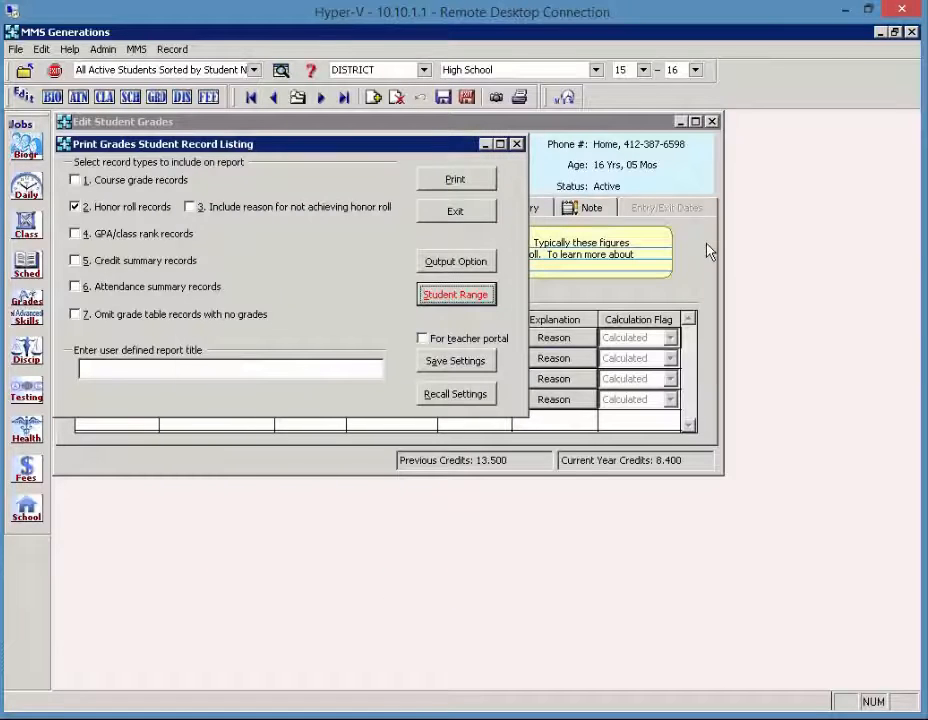
# Preview the student record listing report, close the preview, and exit the listing dialog.
pyautogui.click(431, 186)
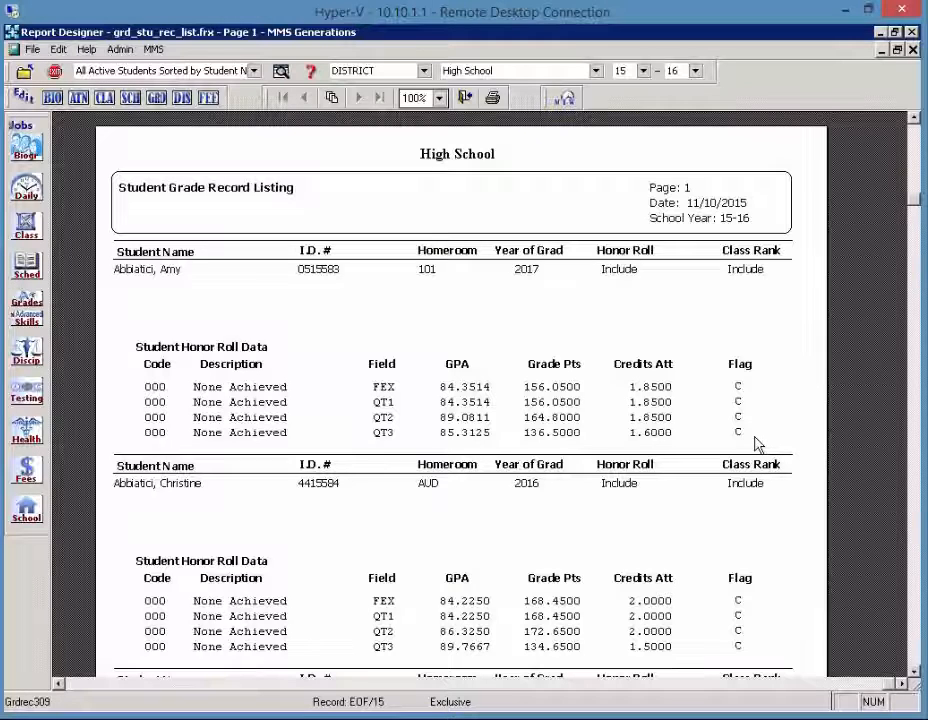
pyautogui.click(463, 99)
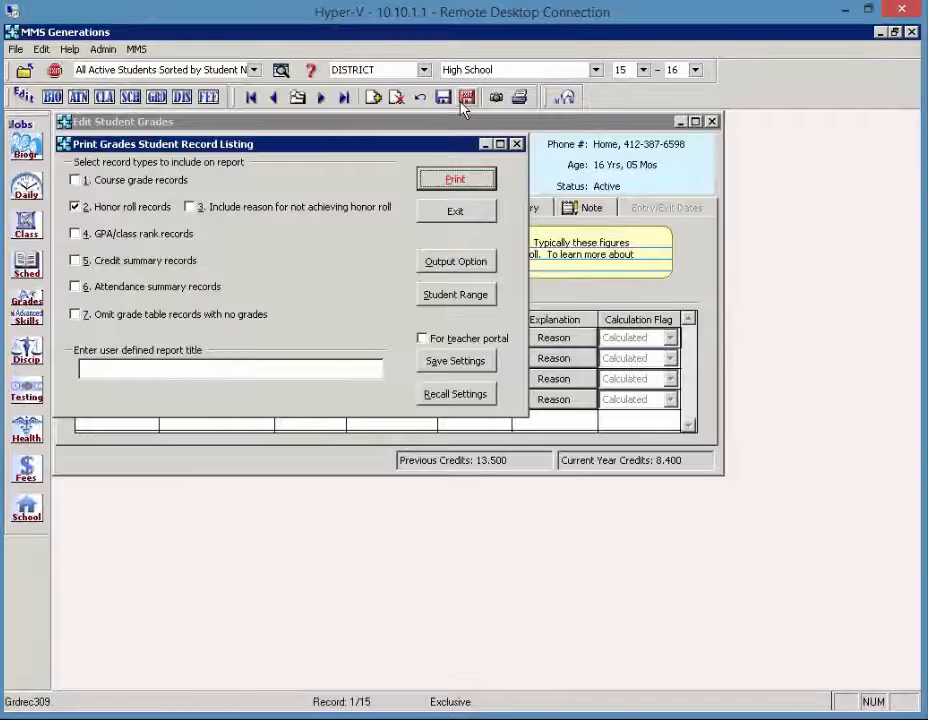
pyautogui.click(458, 213)
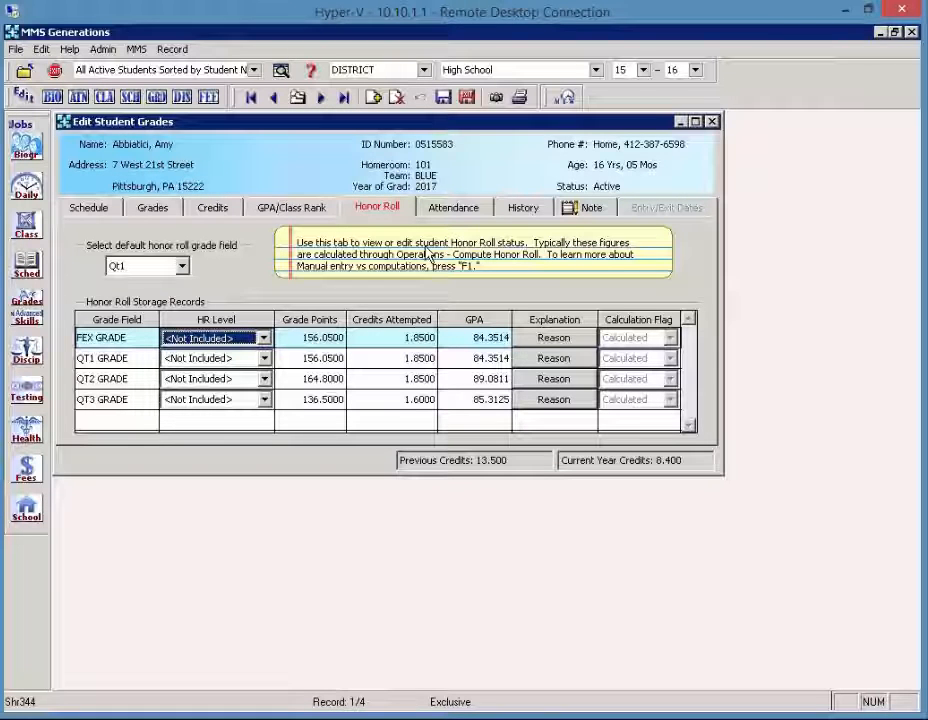
# Open Set Student Active/Inactive Status for the current student to review the honor roll exclusion option, then close it.
pyautogui.click(26, 145)
pyautogui.moveTo(178, 220)
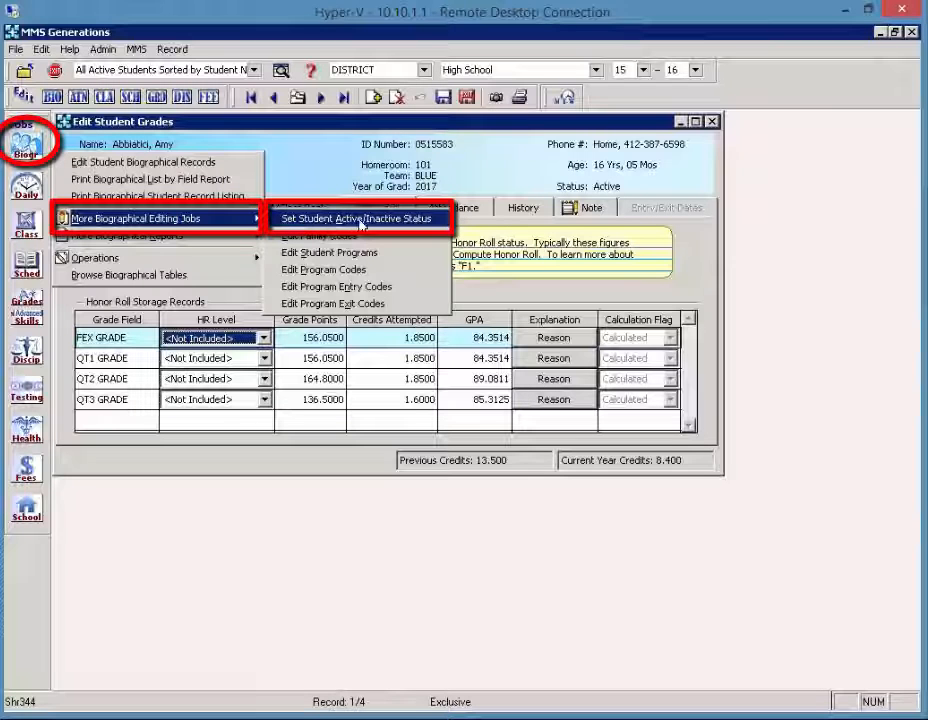
pyautogui.click(362, 221)
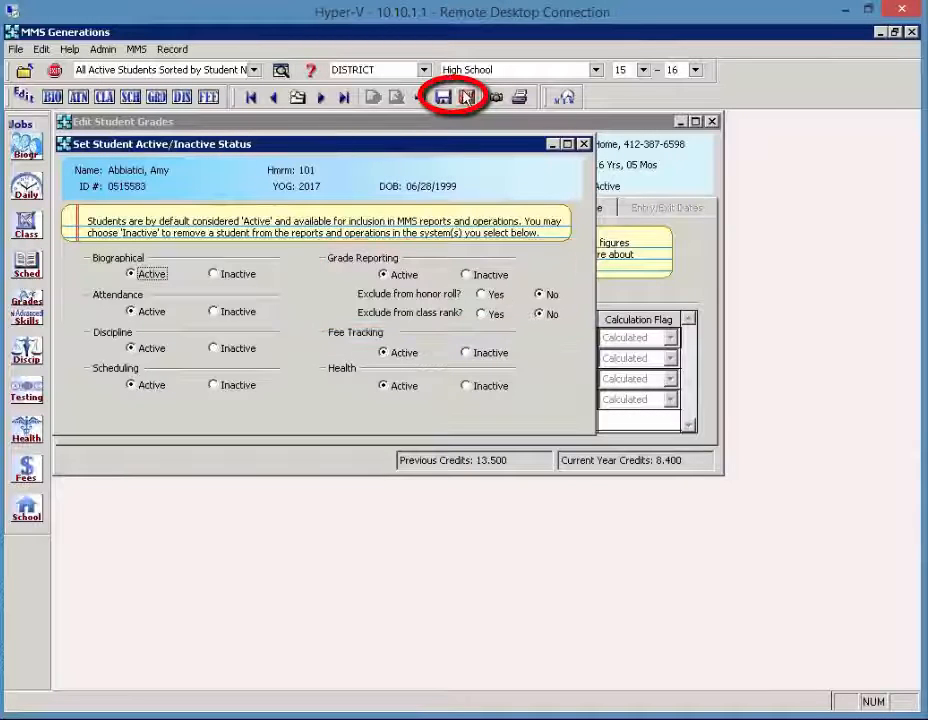
pyautogui.click(467, 96)
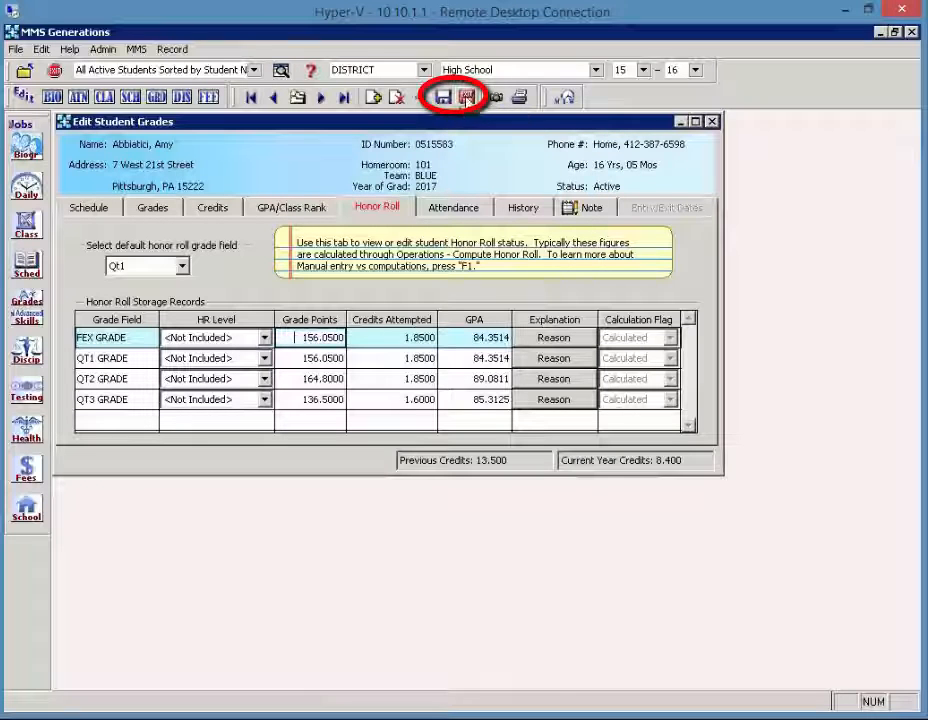
# Close the grade editor and switch to the MMS Staff Portal in Internet Explorer.
pyautogui.click(467, 96)
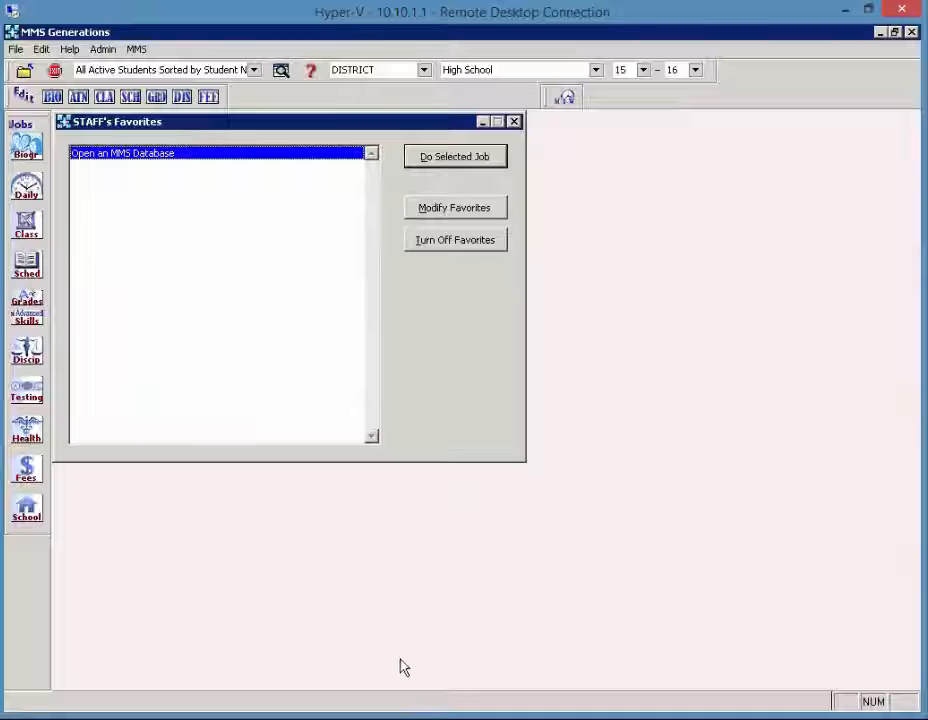
pyautogui.click(226, 699)
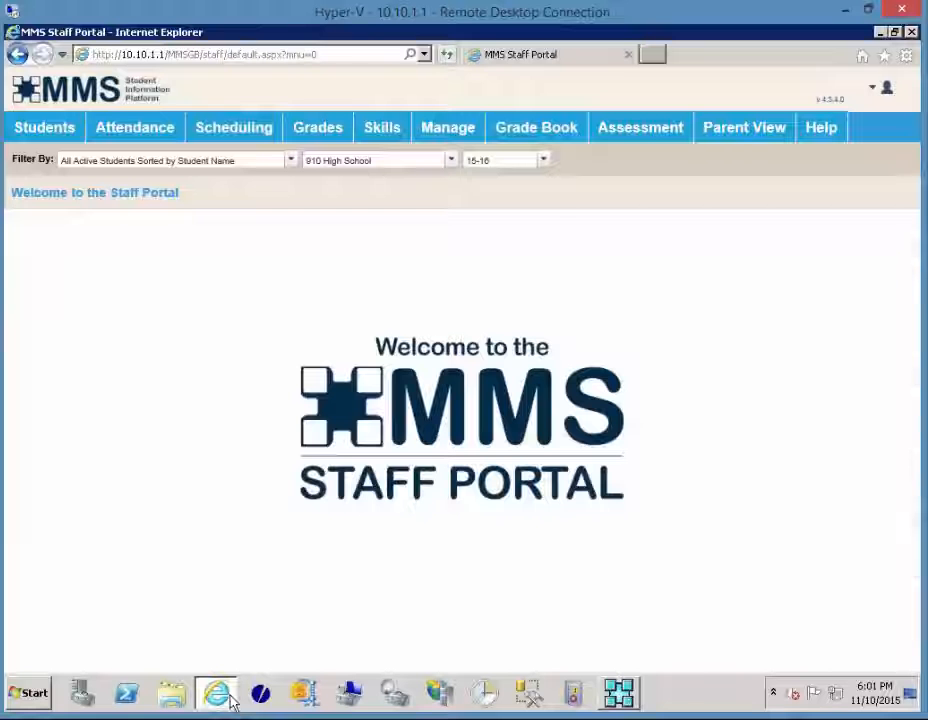
# Set the portal's student filter to All Active Students-Sorted by YOG/Student Name.
pyautogui.moveTo(323, 139)
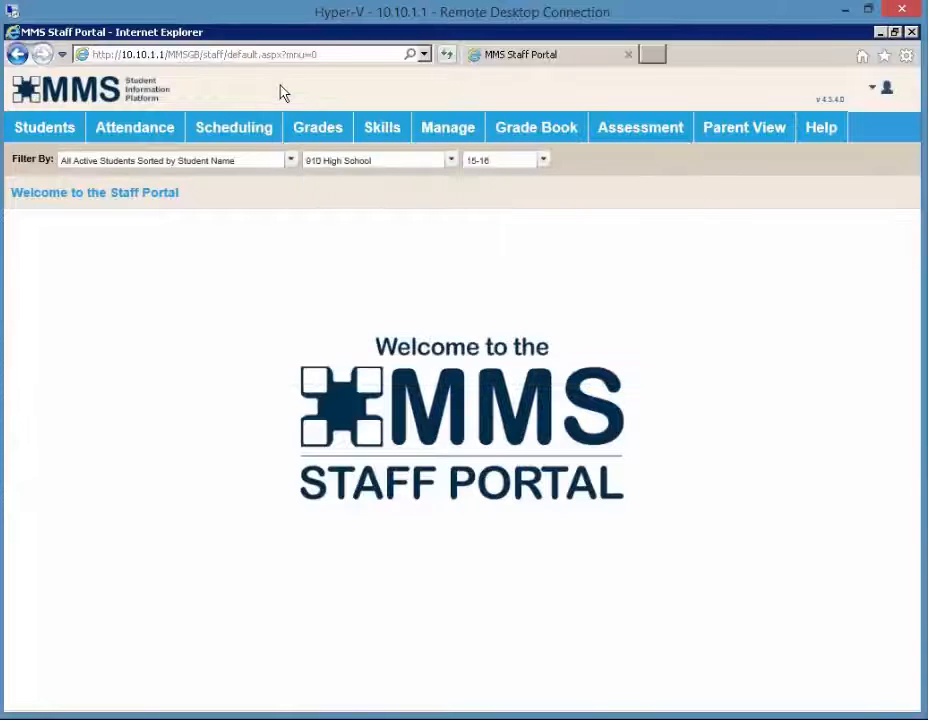
pyautogui.click(240, 163)
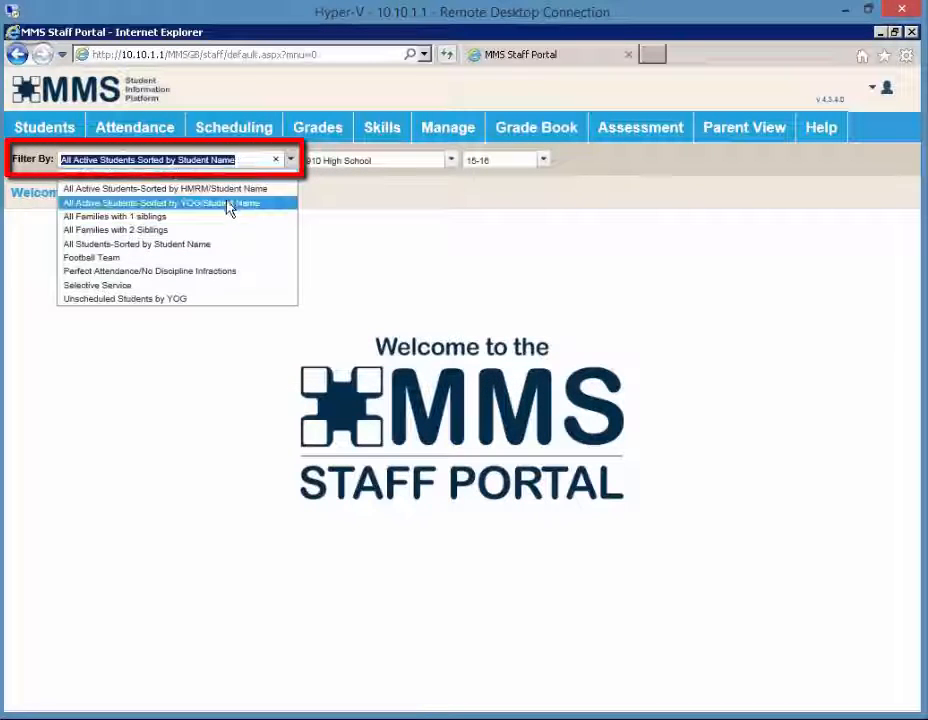
pyautogui.click(228, 204)
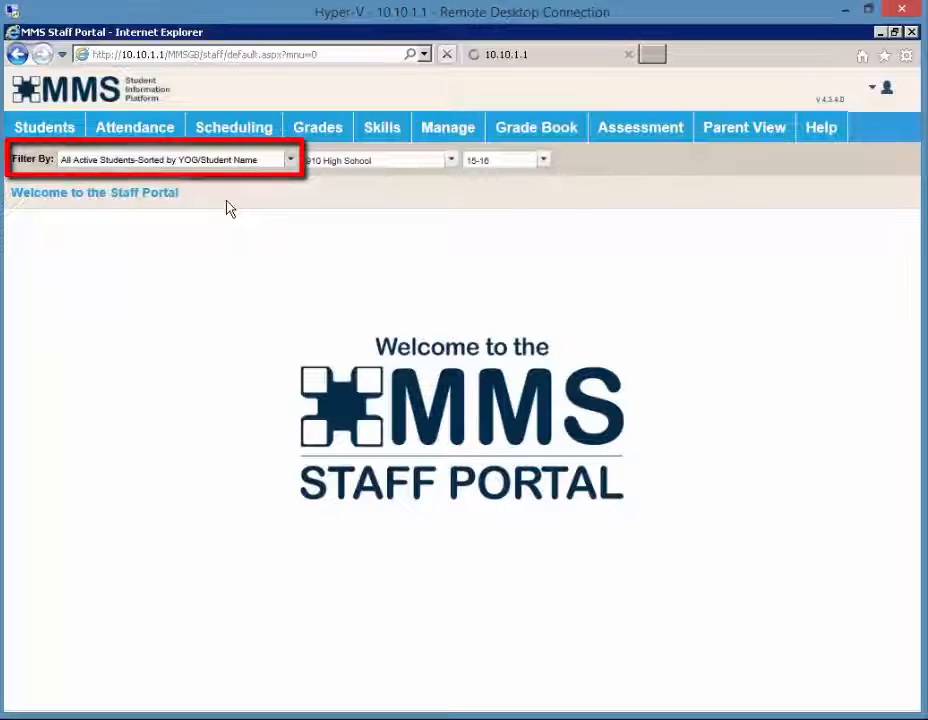
# Open the Honor Roll Lists report from the Grades reports.
pyautogui.moveTo(322, 132)
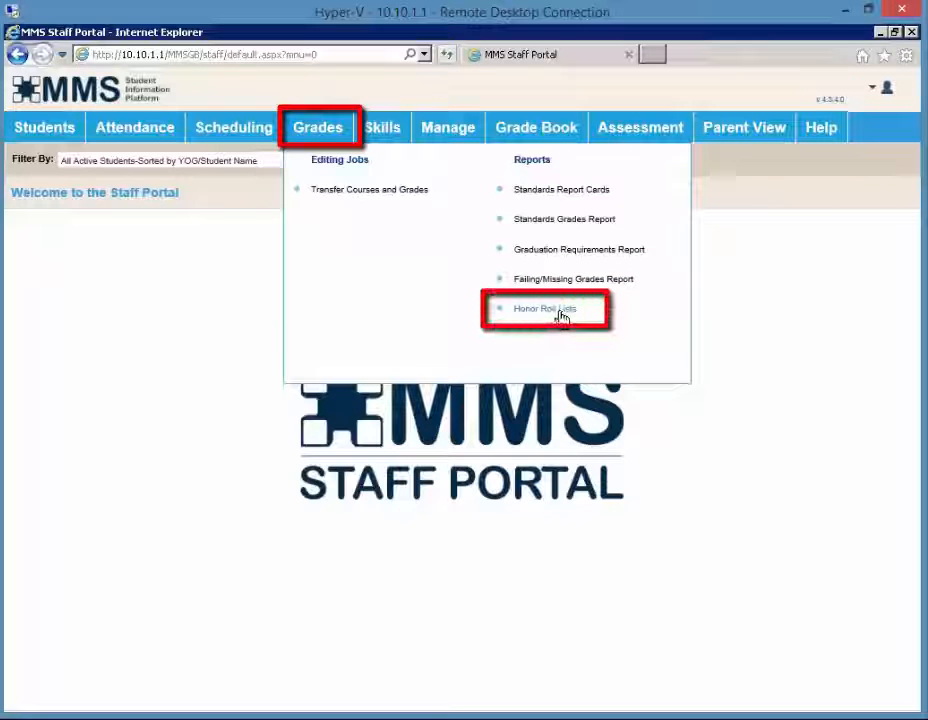
pyautogui.click(549, 310)
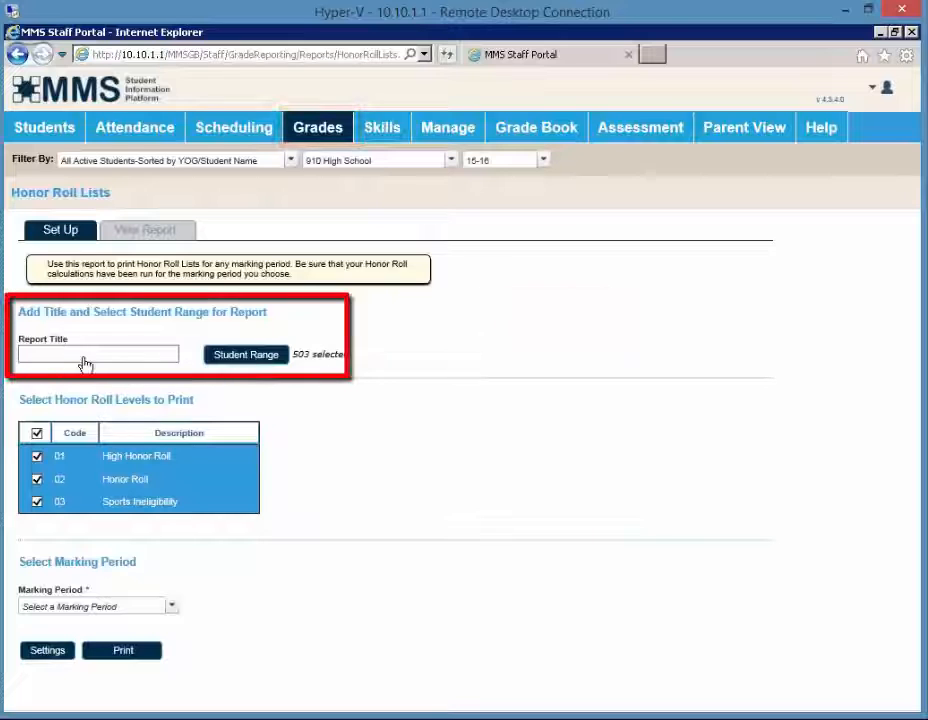
# Filter the student range by year of graduation 2016, then clear the filter, reselect all students and confirm.
pyautogui.click(243, 356)
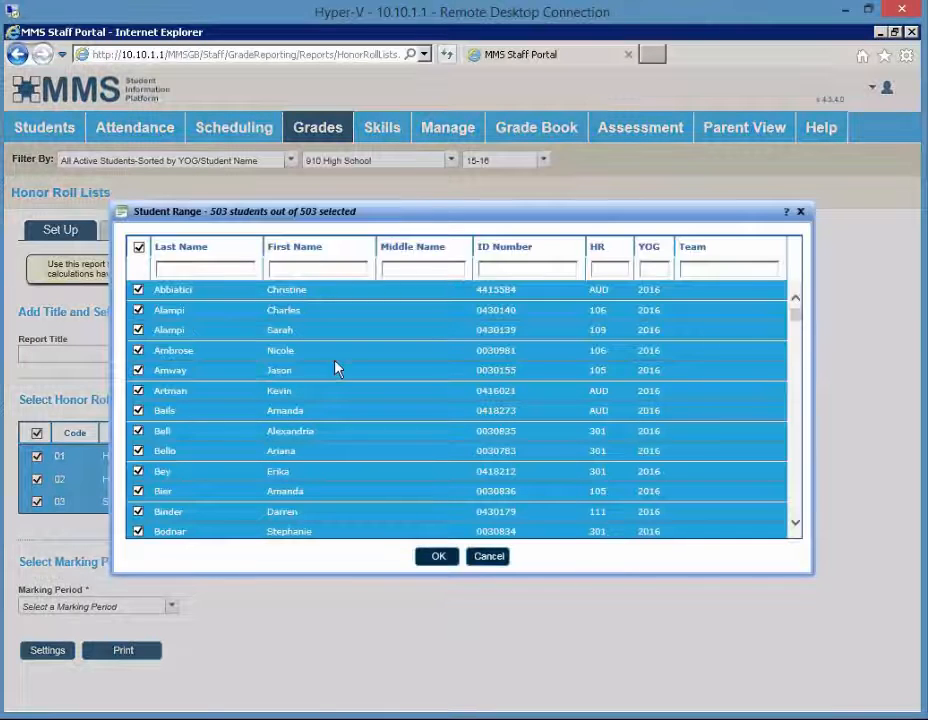
pyautogui.click(651, 269)
pyautogui.write('2016')
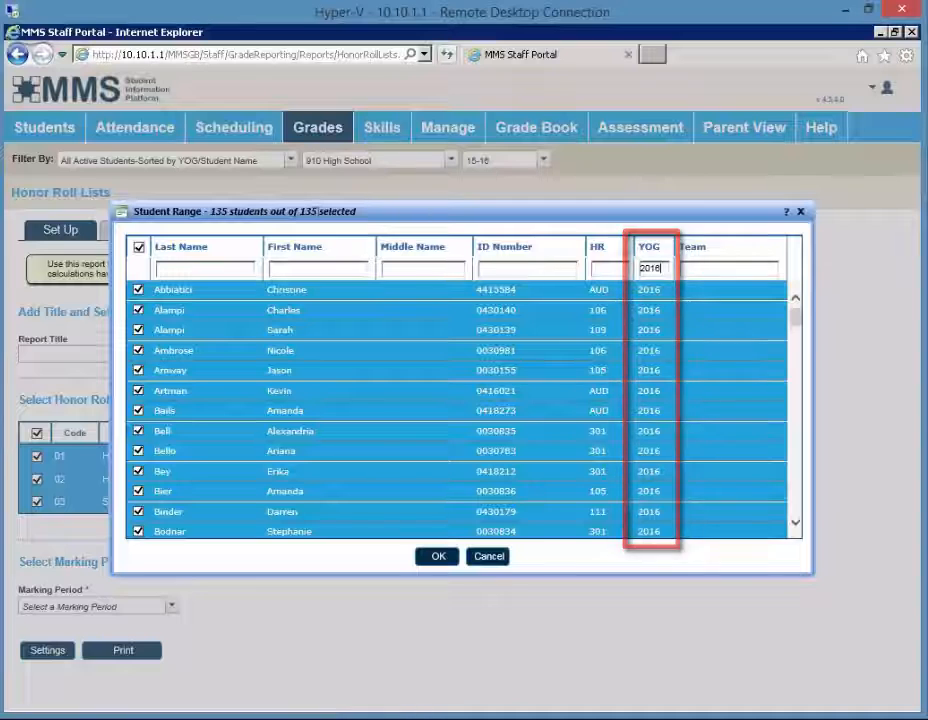
pyautogui.doubleClick(645, 269)
pyautogui.press('BackSpace')
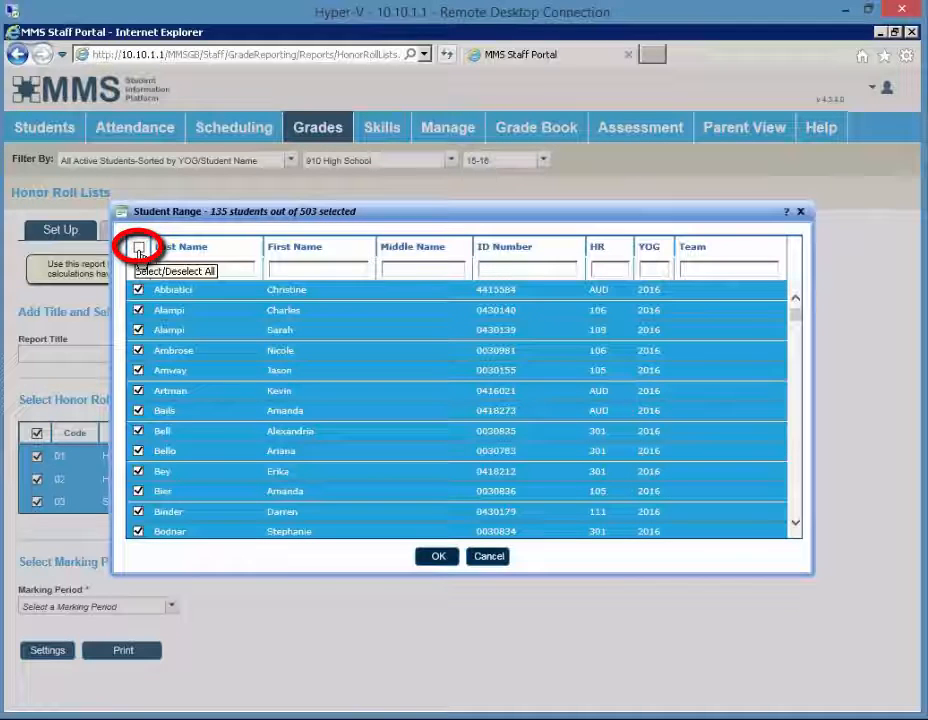
pyautogui.click(139, 248)
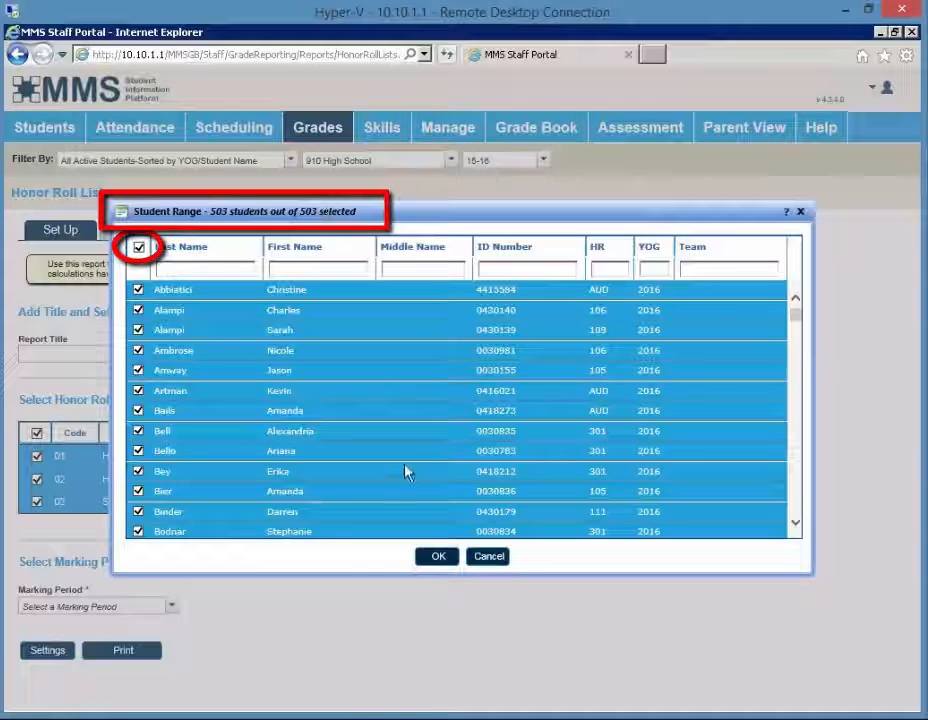
pyautogui.click(433, 556)
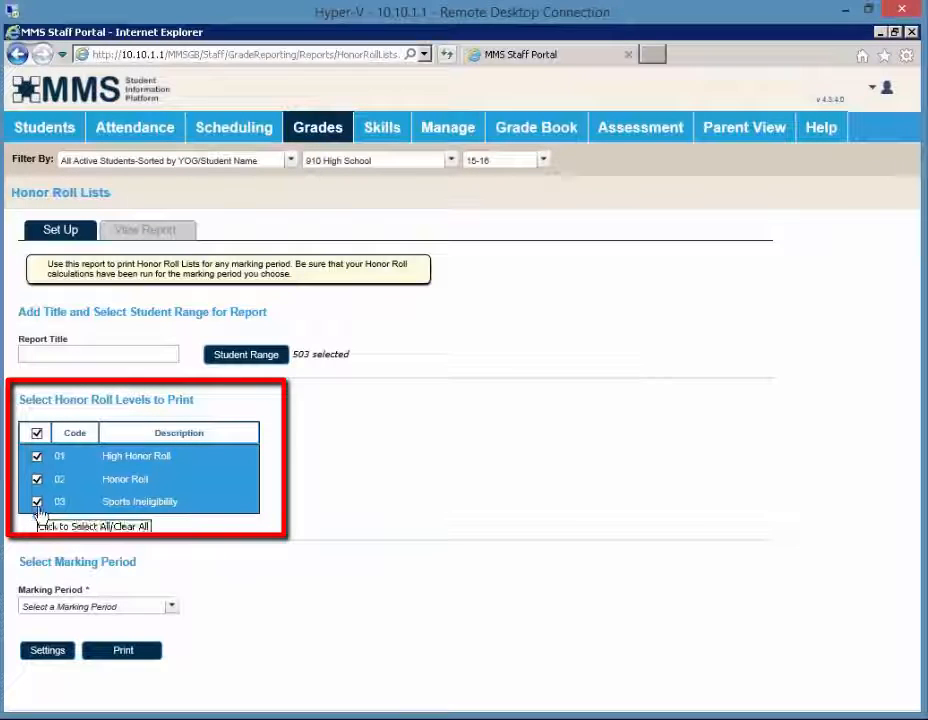
# Choose Quarter 1 Grade (Qt1) as the marking period and print the honor roll lists.
pyautogui.click(70, 605)
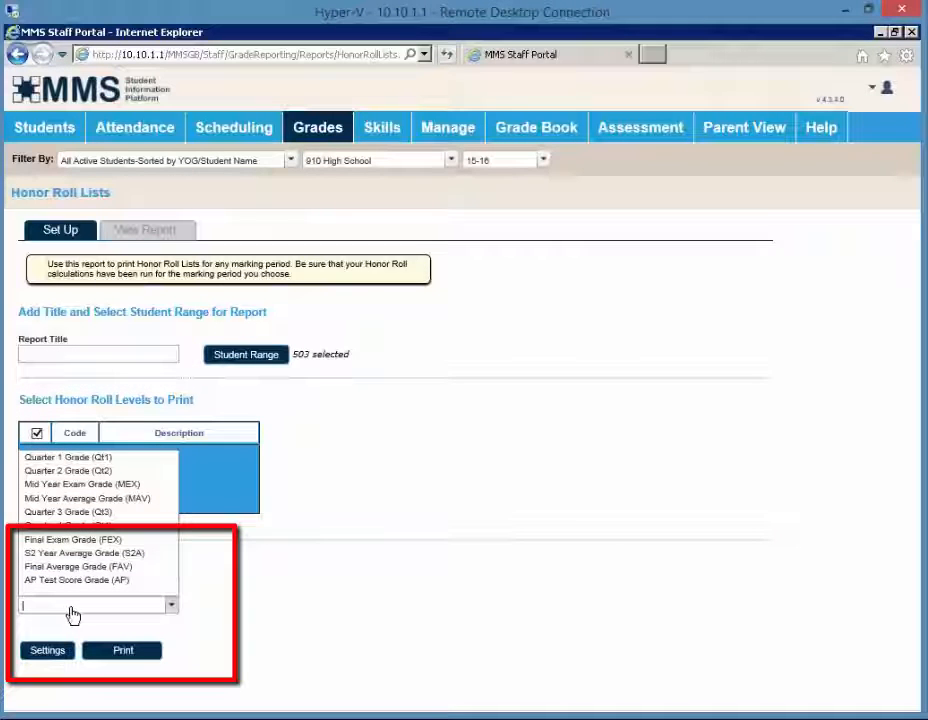
pyautogui.click(67, 458)
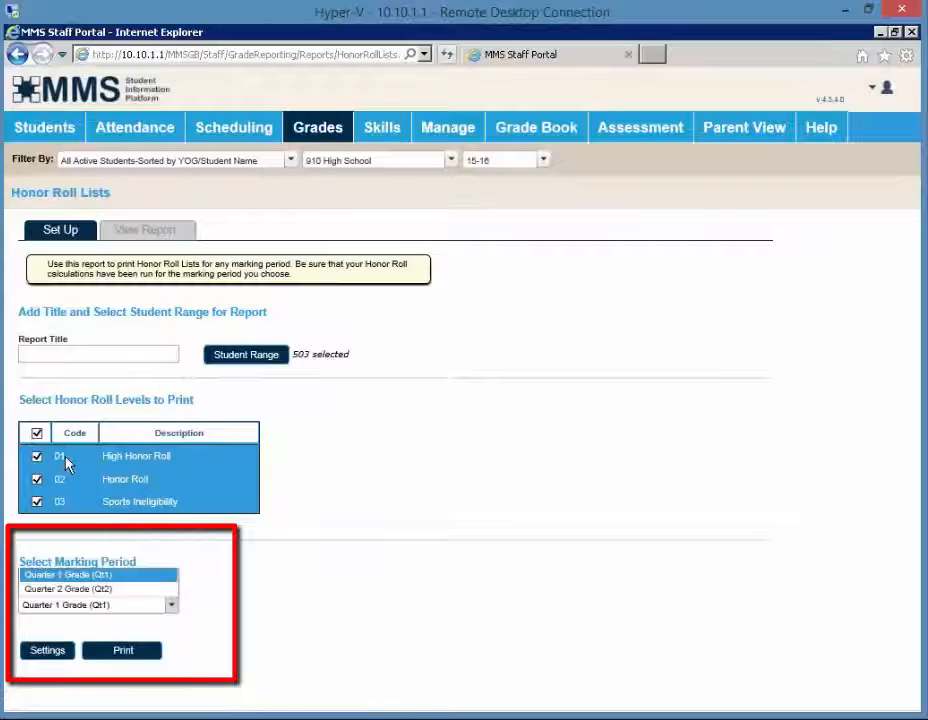
pyautogui.click(117, 652)
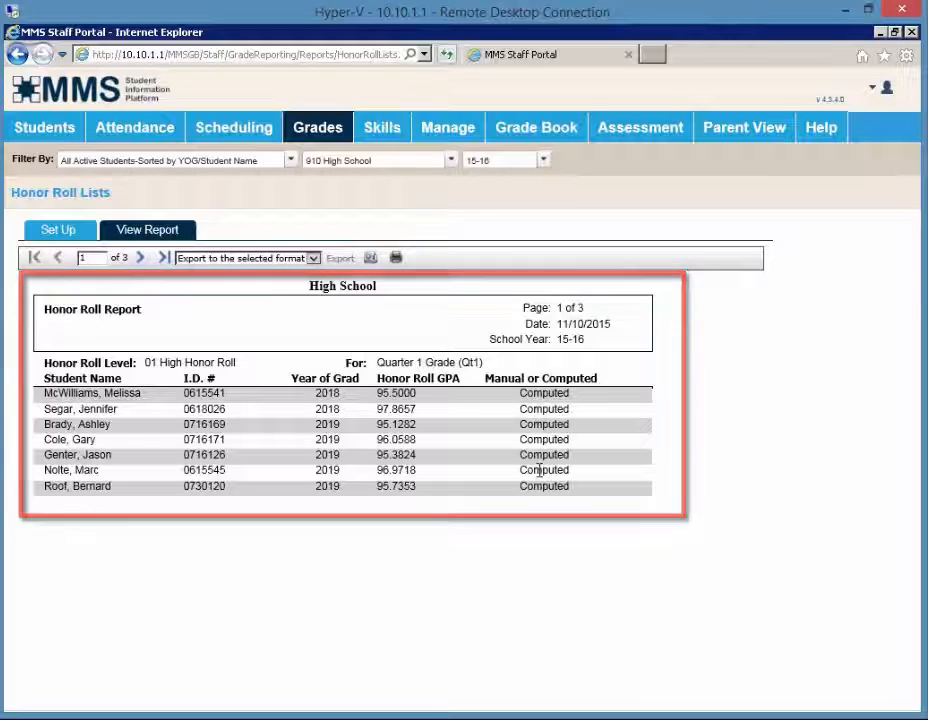
# Page through the report to page 3 and choose Excel 97-2003 as the export format.
pyautogui.click(141, 259)
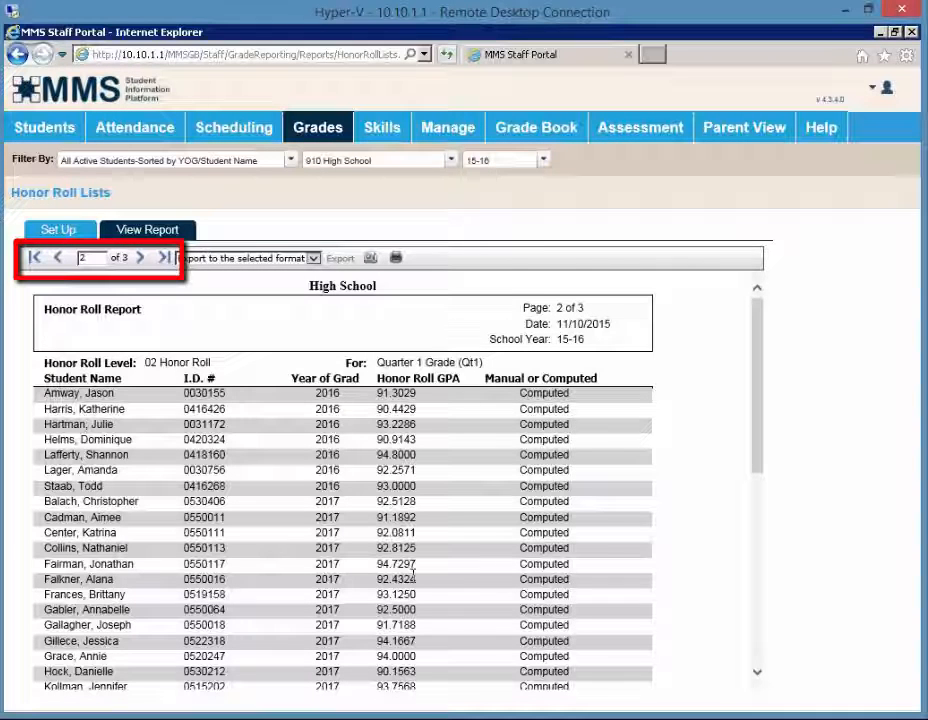
pyautogui.click(136, 258)
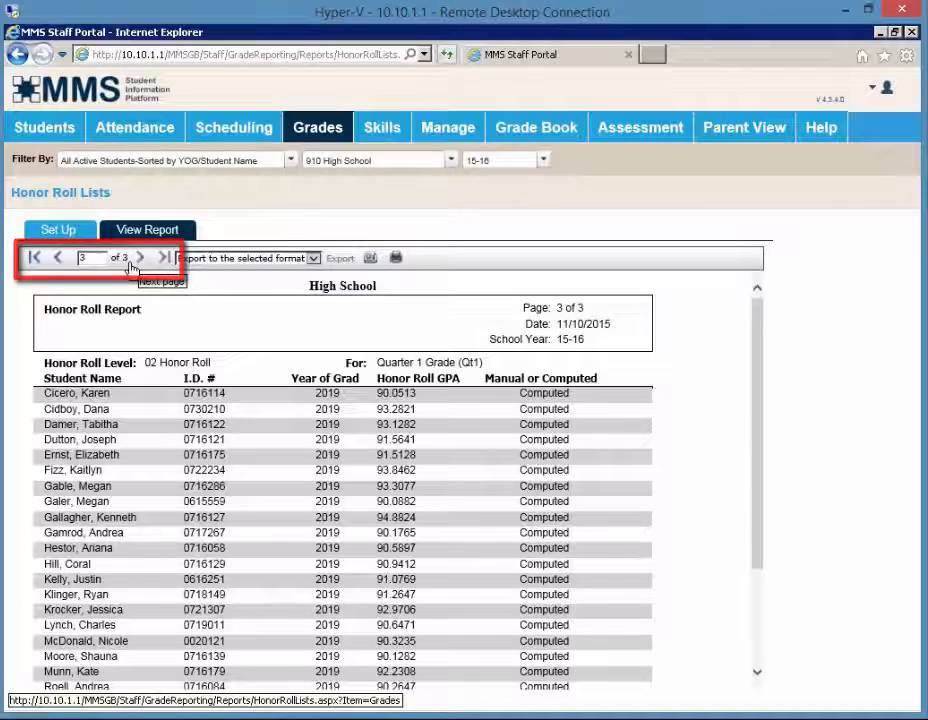
pyautogui.click(313, 258)
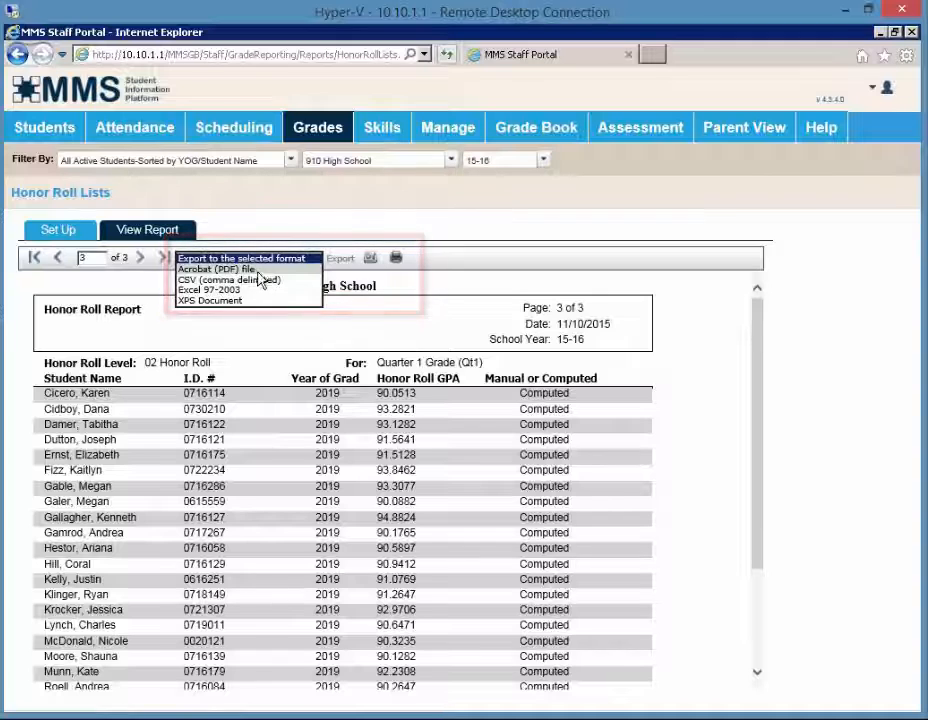
pyautogui.click(305, 289)
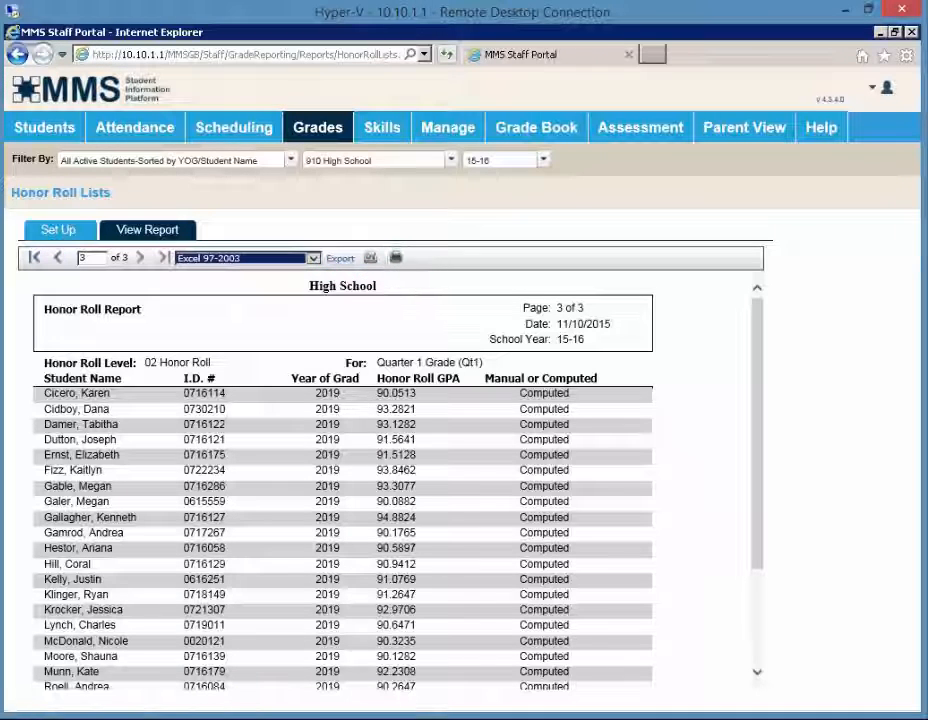
# Switch to MMS Generations and open Print Honor Roll Lists from the Grades jobs.
pyautogui.click(620, 700)
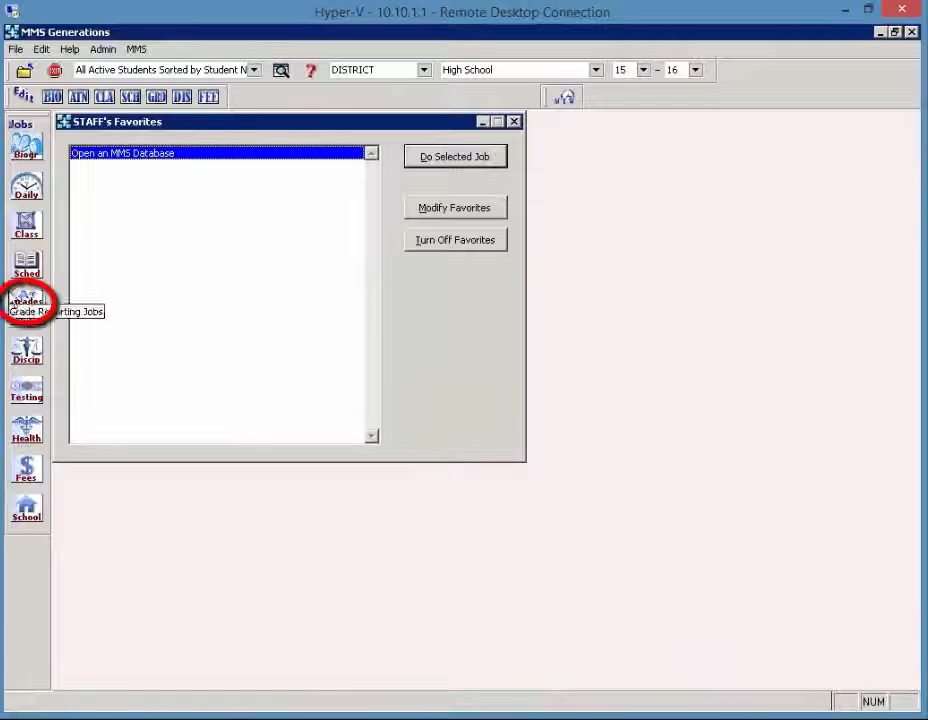
pyautogui.click(14, 300)
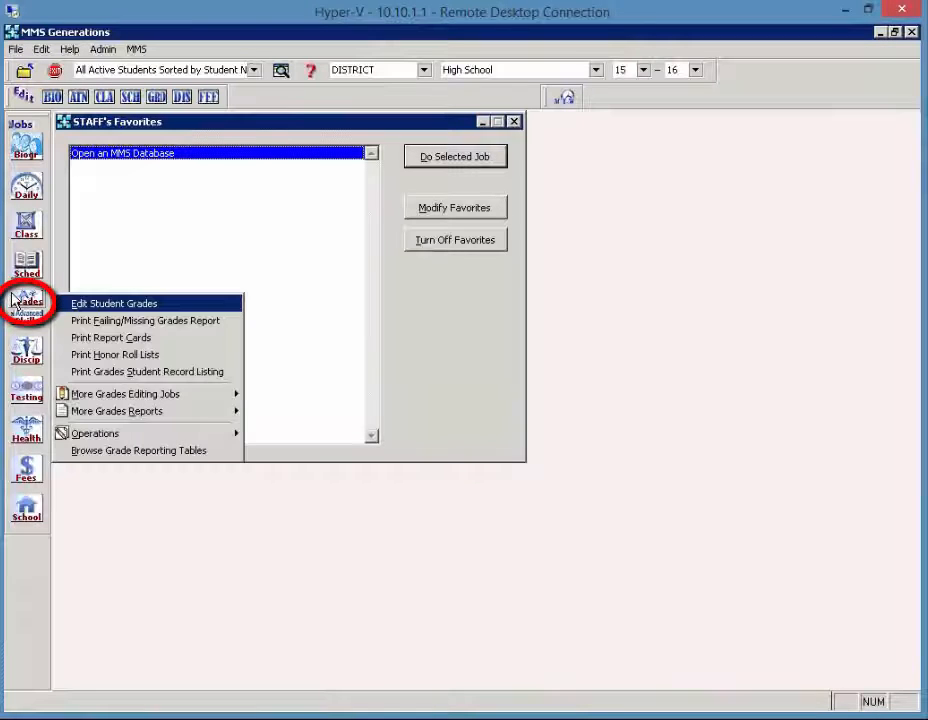
pyautogui.click(140, 355)
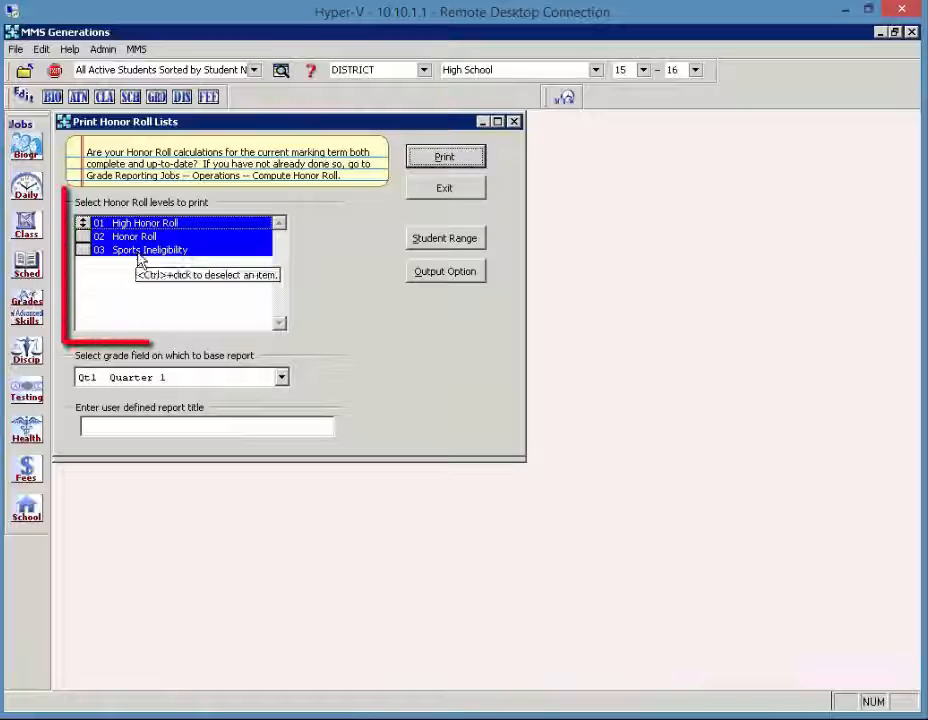
# Select only the 03 Sports Ineligibility level and base the report on the FEX Final Exam grade field.
pyautogui.click(140, 252)
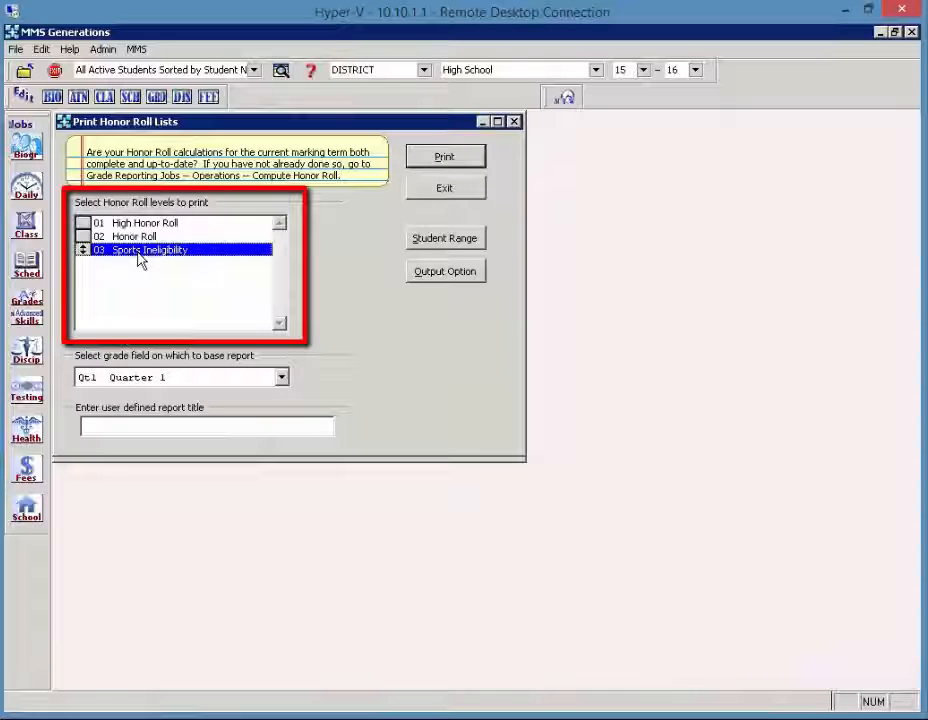
pyautogui.click(170, 380)
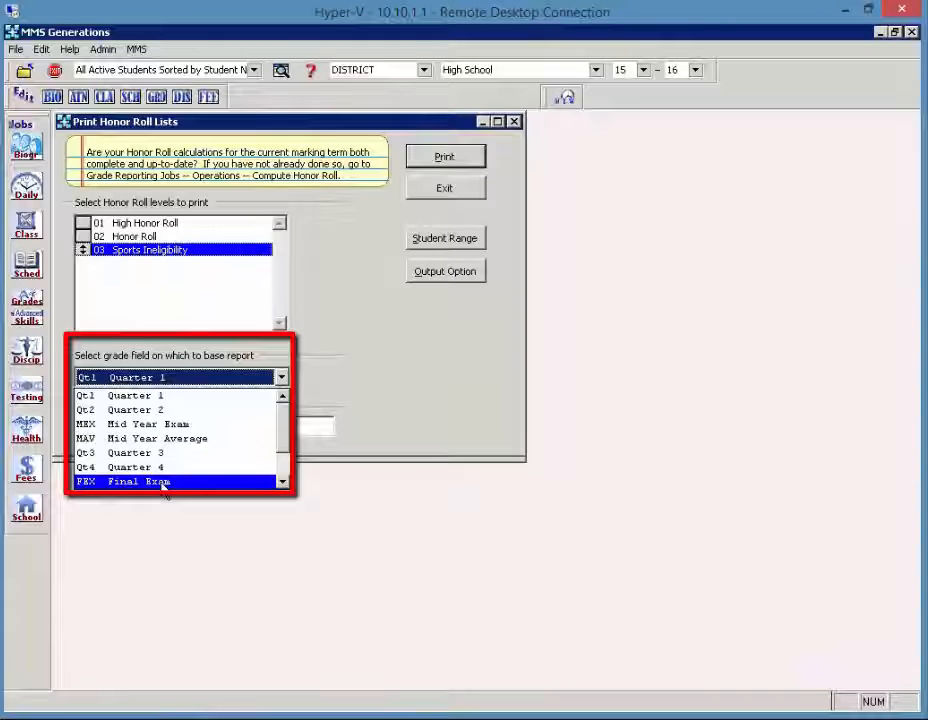
pyautogui.click(165, 484)
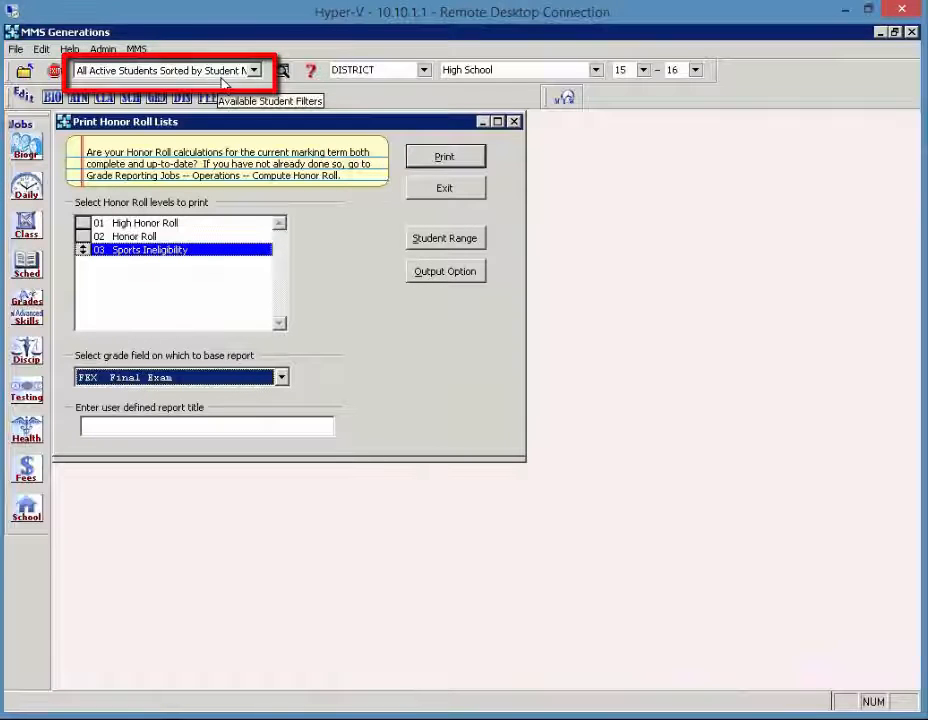
# Print the honor roll list to the screen preview and close the preview.
pyautogui.click(430, 163)
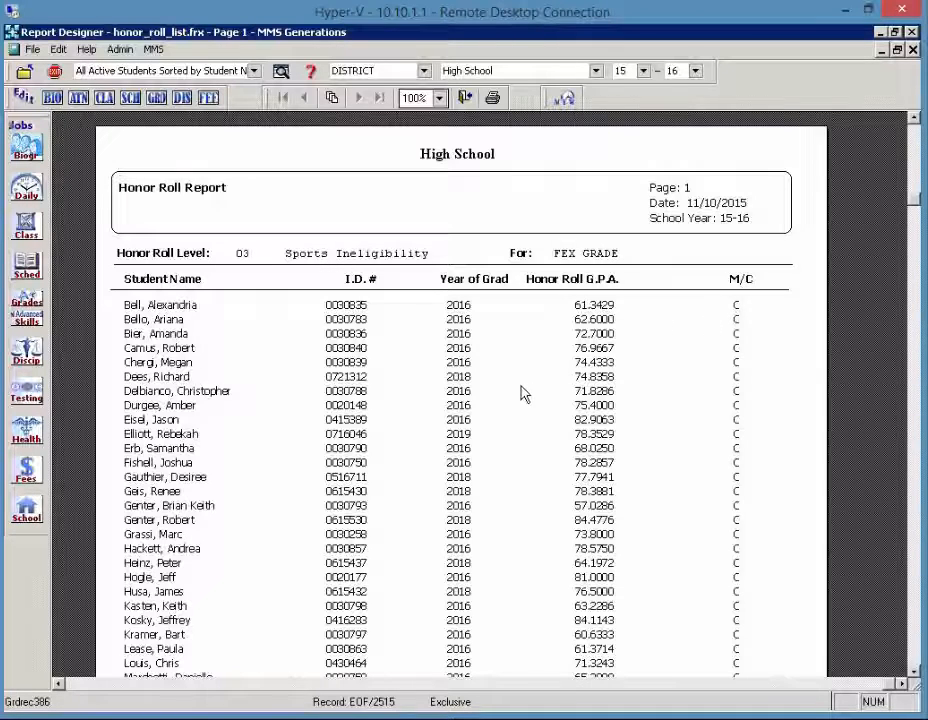
pyautogui.click(466, 100)
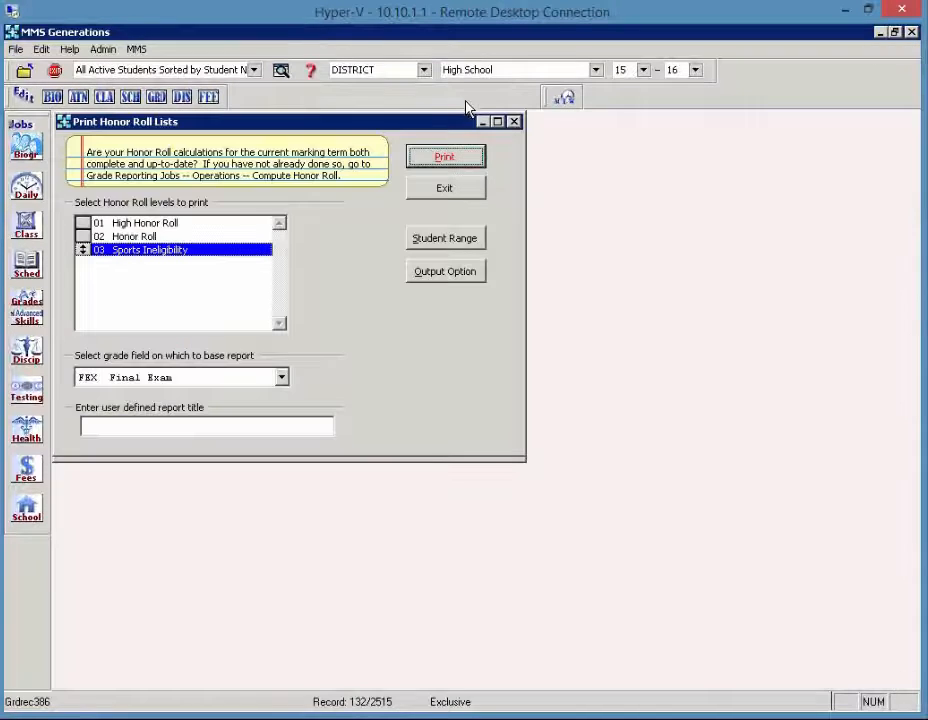
# Try setting the output to an Excel file (XLS) and browsing for a storage folder, then cancel the output options.
pyautogui.click(450, 279)
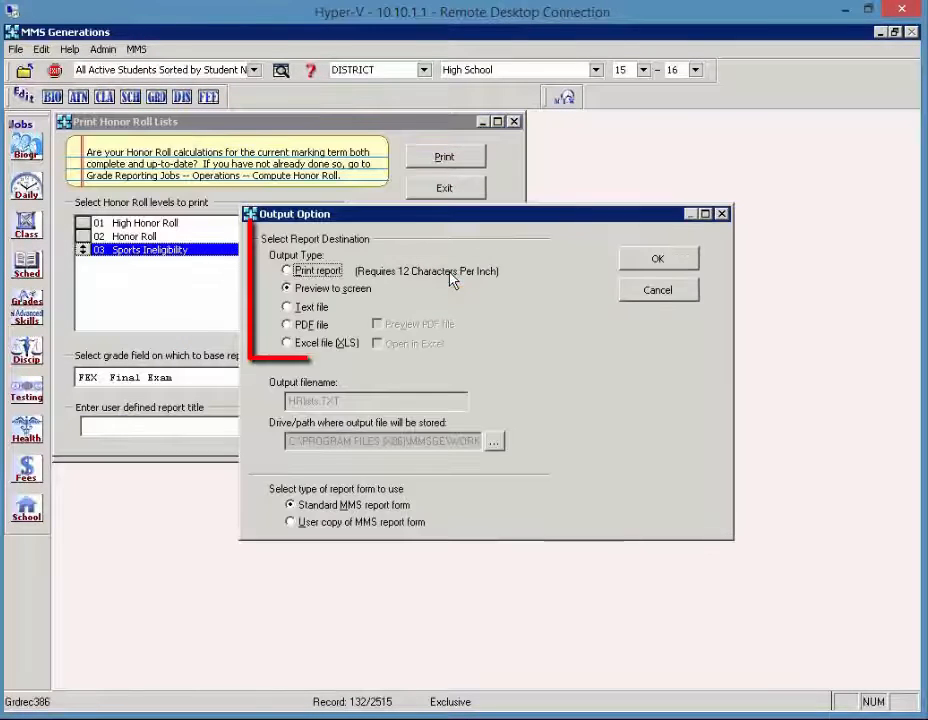
pyautogui.click(309, 345)
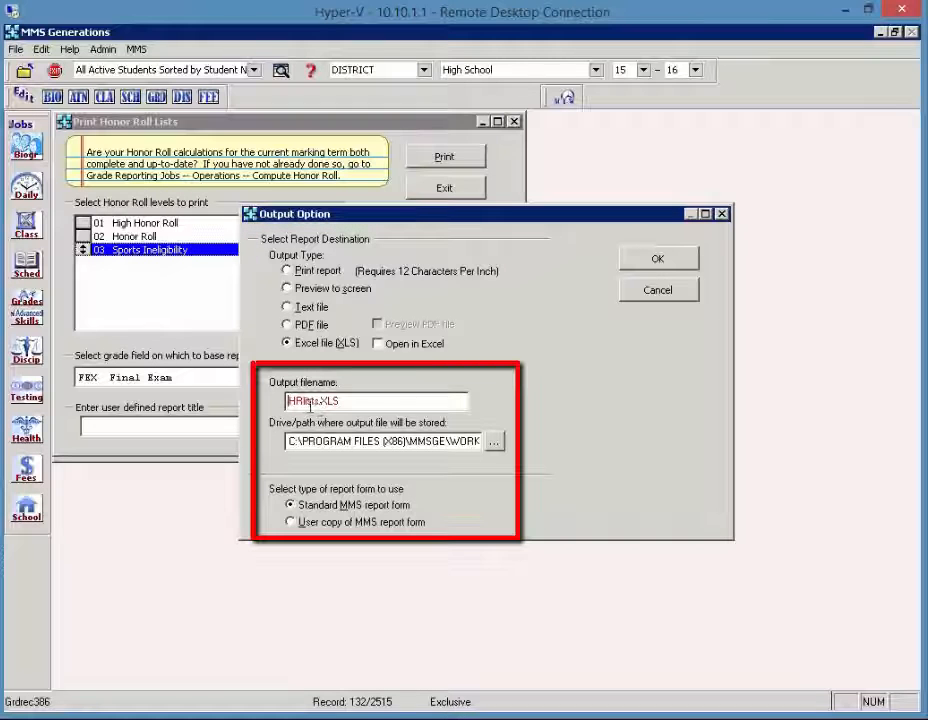
pyautogui.click(494, 441)
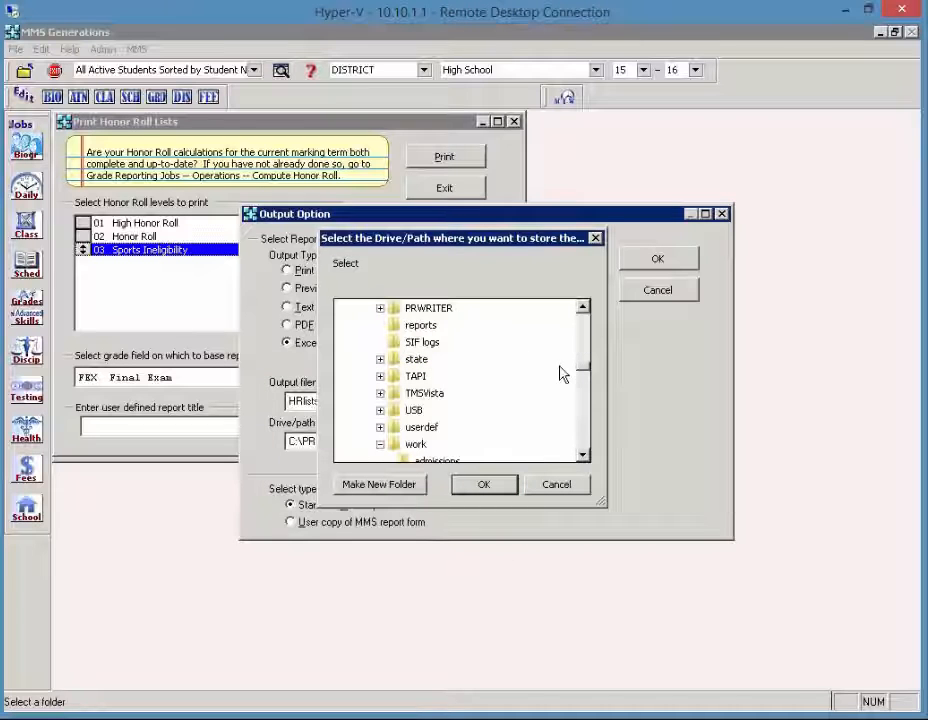
pyautogui.moveTo(578, 373); pyautogui.dragTo(578, 452)
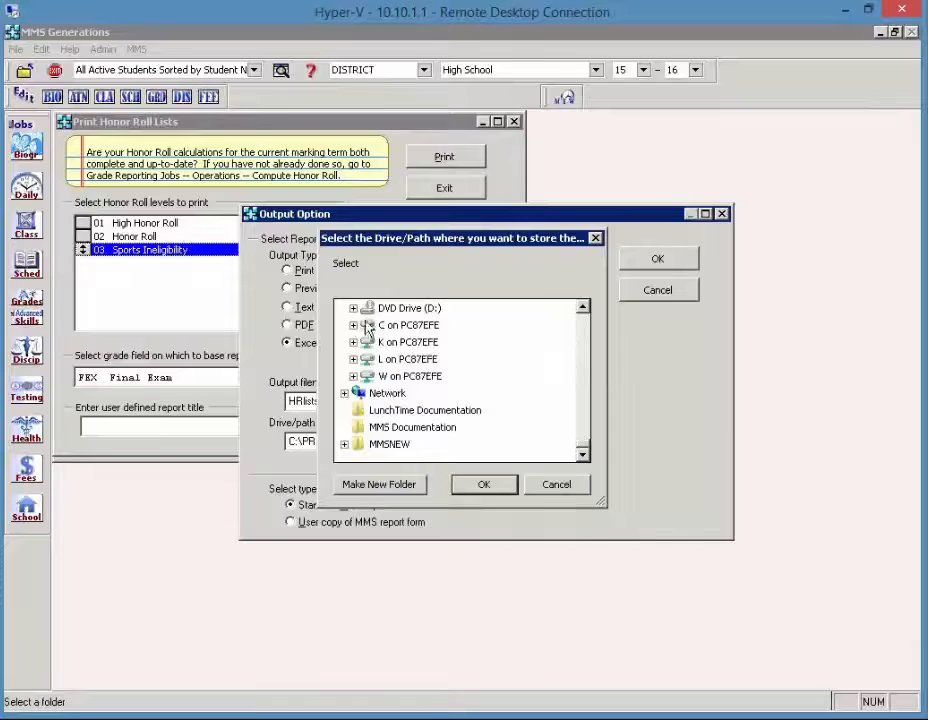
pyautogui.click(547, 485)
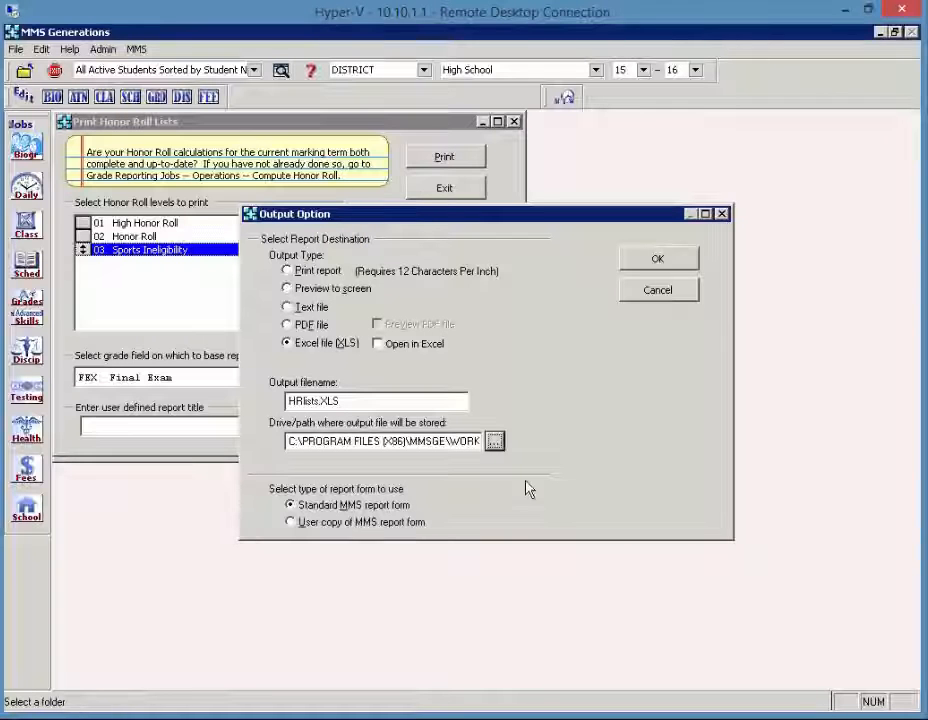
pyautogui.click(667, 293)
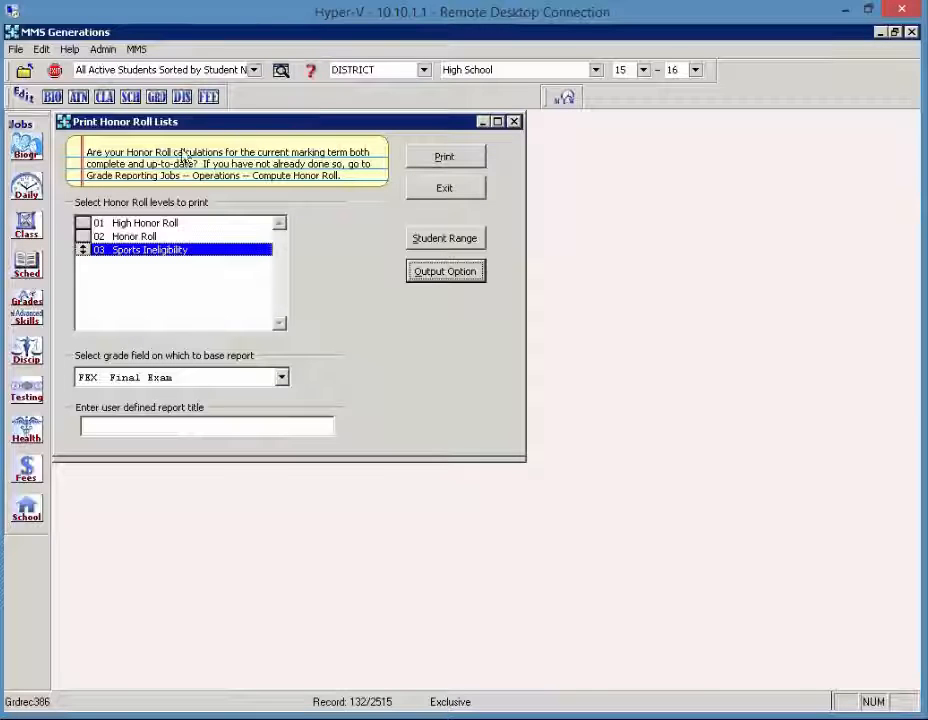
# Open MMS Generations Help.
pyautogui.click(311, 72)
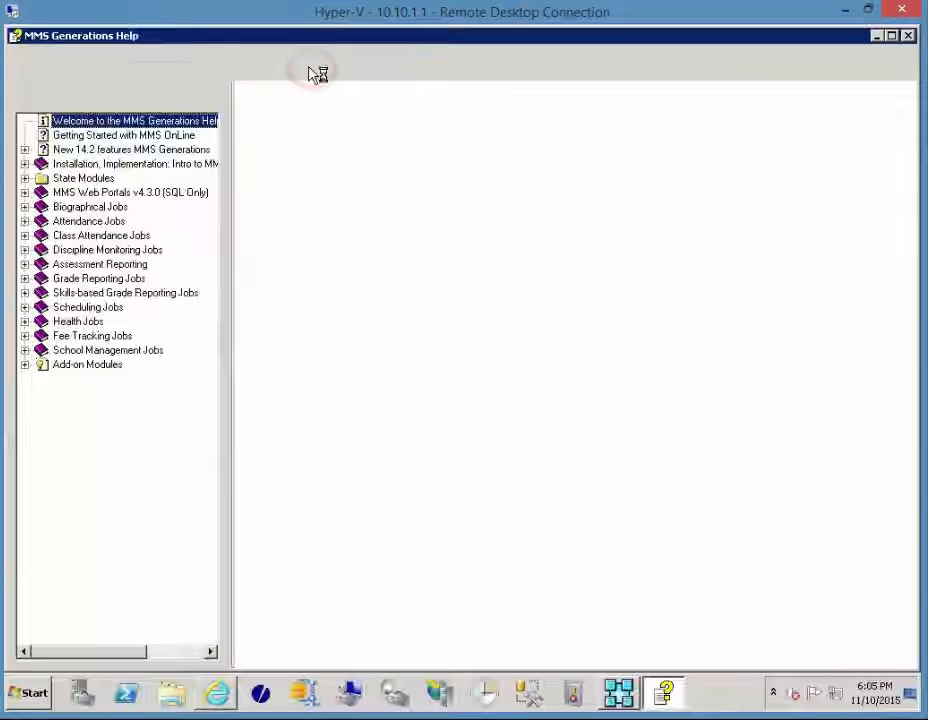